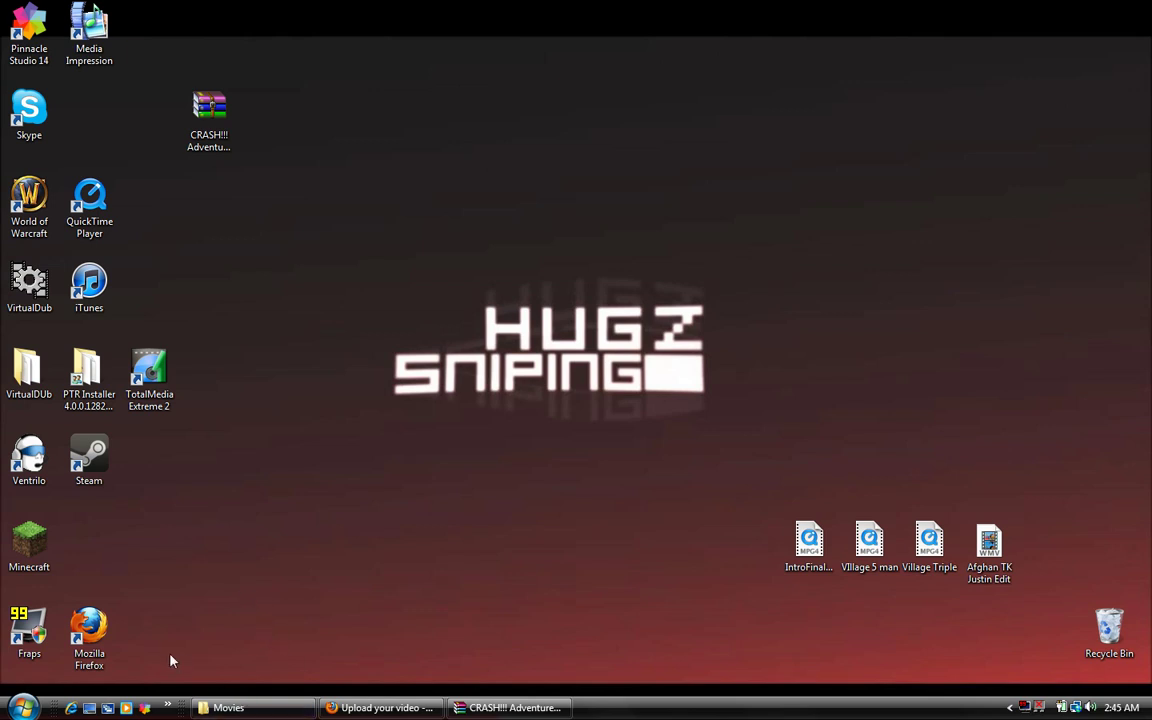
{"action": "double_click", "coordinate": [89, 625]}
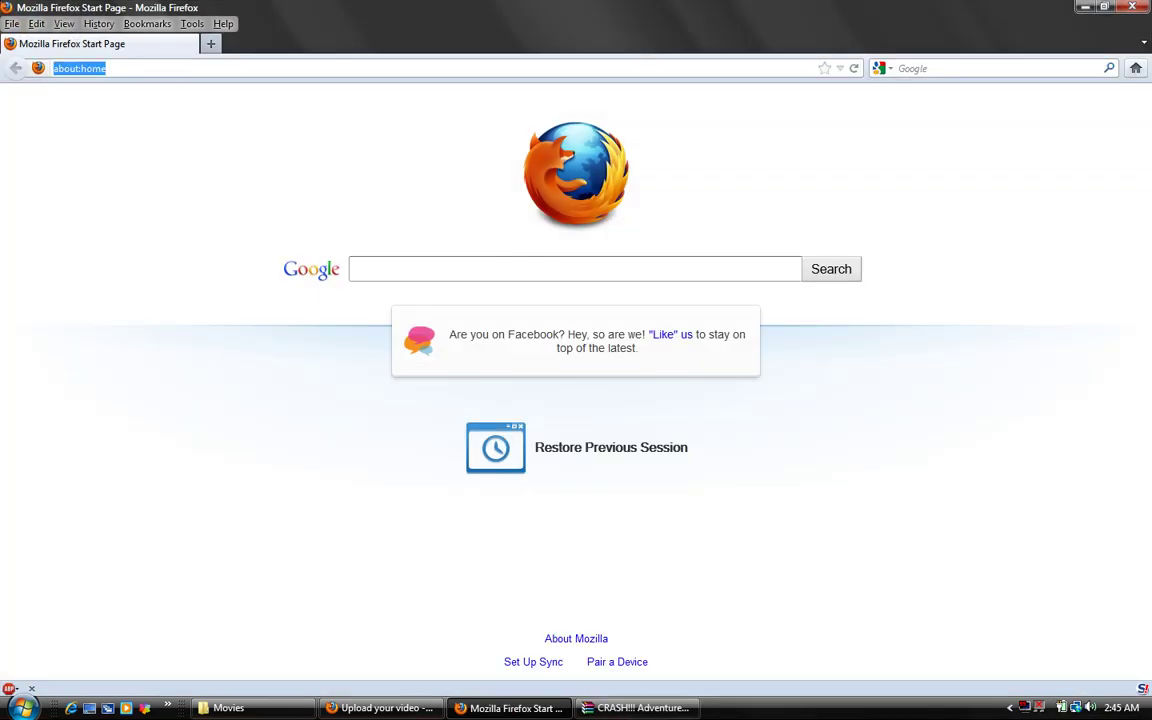
{"action": "type", "text": "minecr"}
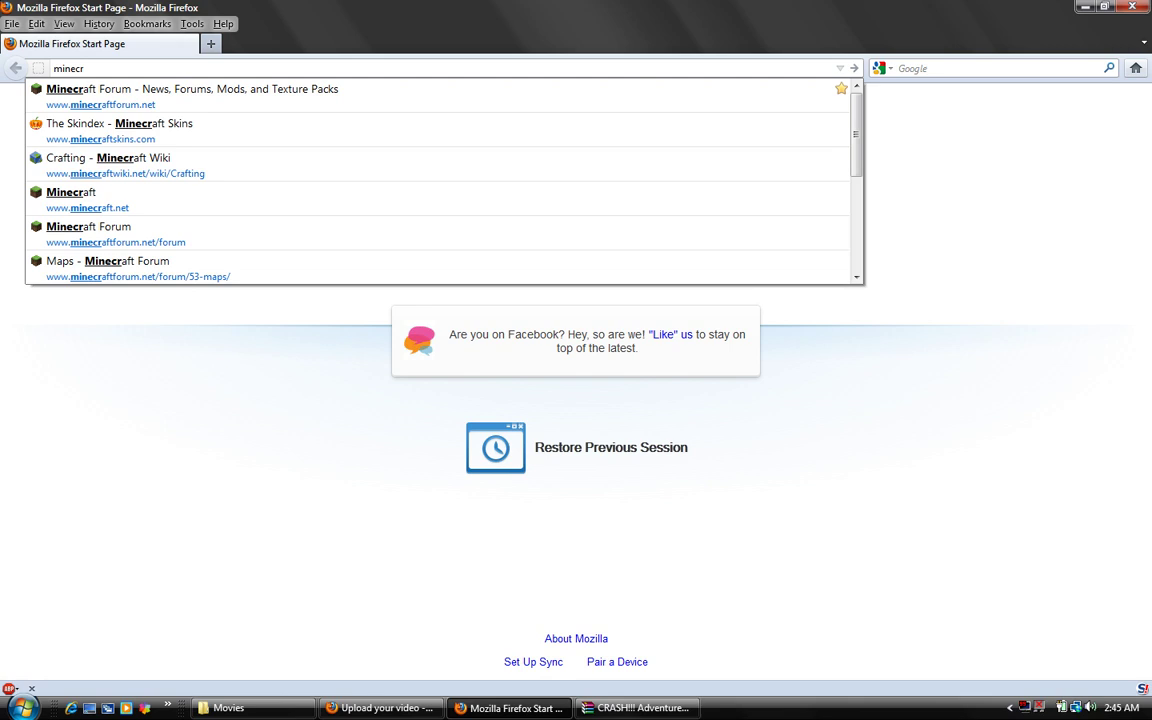
{"action": "key", "text": "Down"}
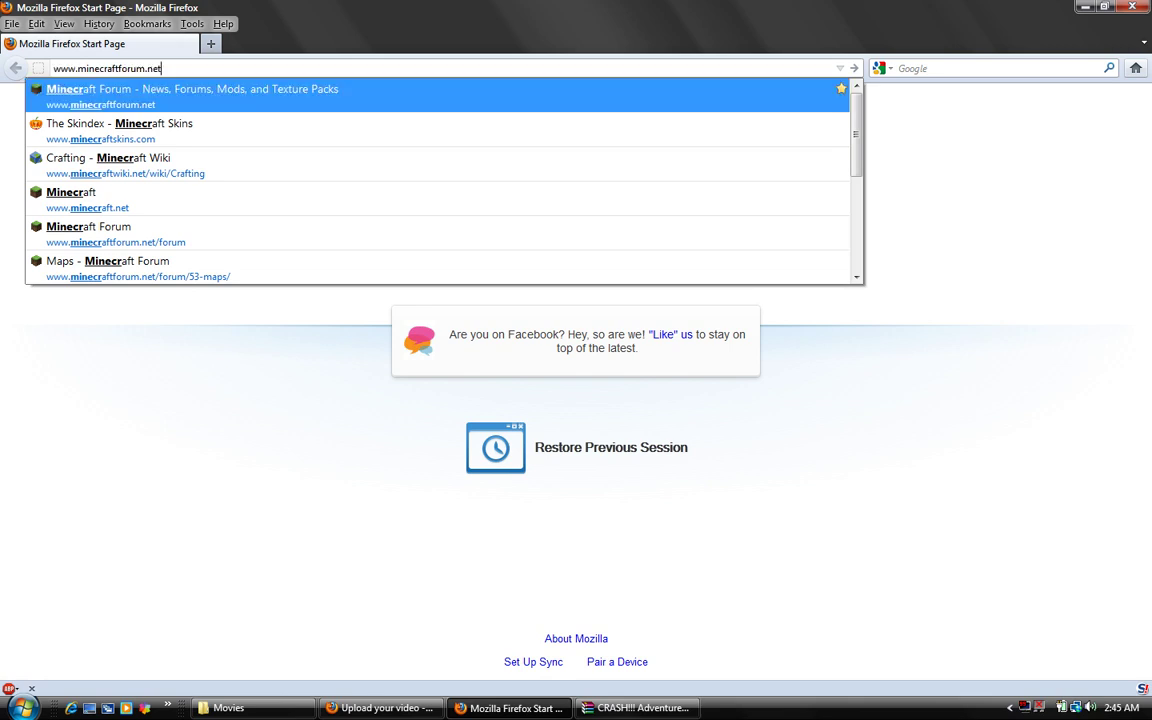
{"action": "key", "text": "Return"}
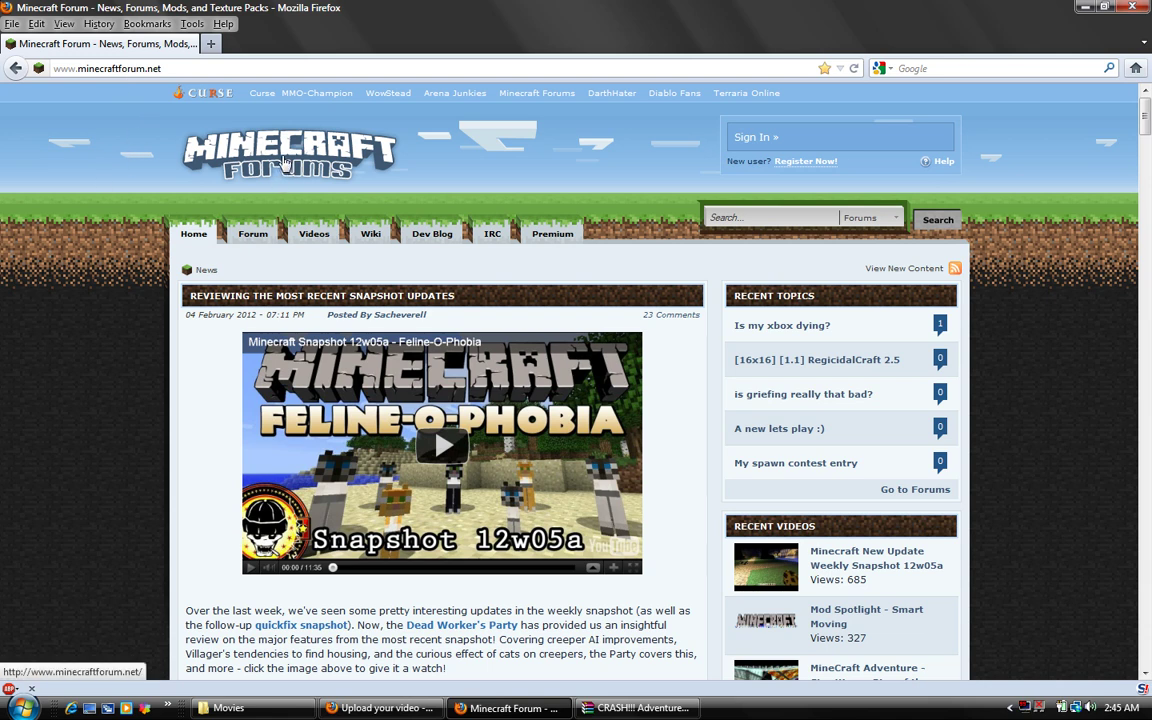
Open the Maps board in the forum's Mapping and Modding category
{"action": "left_click", "coordinate": [266, 233]}
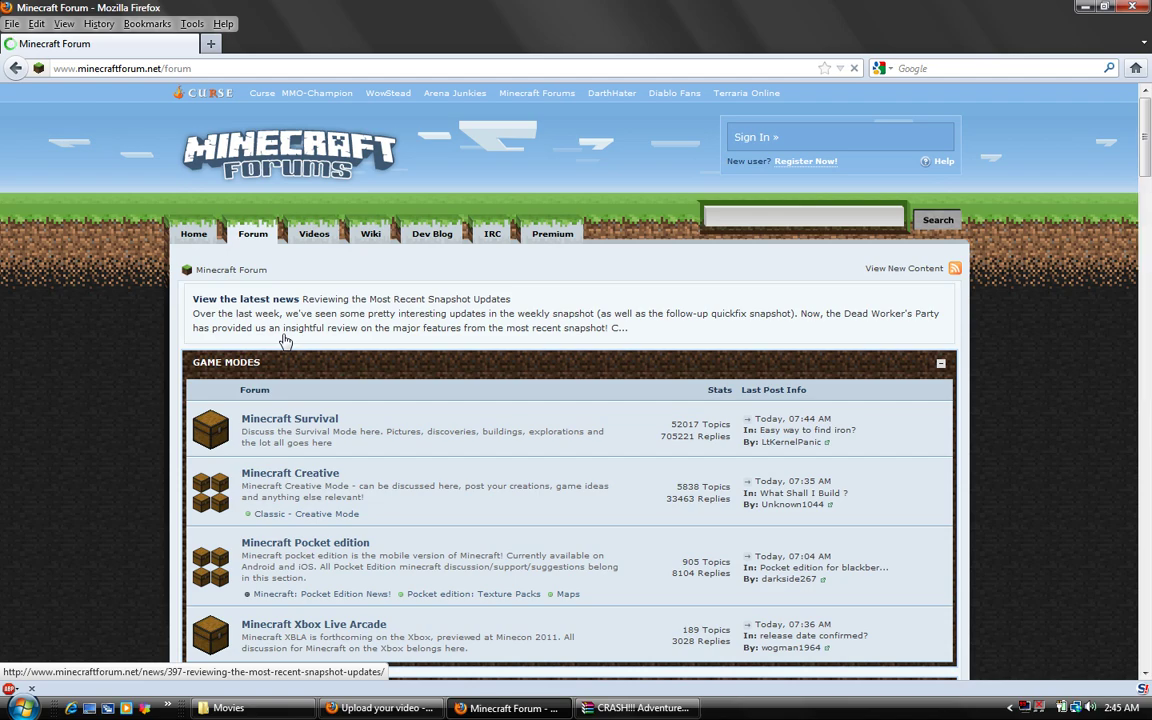
{"action": "scroll", "coordinate": [285, 341], "scroll_direction": "down", "scroll_amount": 10}
{"action": "scroll", "coordinate": [285, 341], "scroll_direction": "down", "scroll_amount": 10}
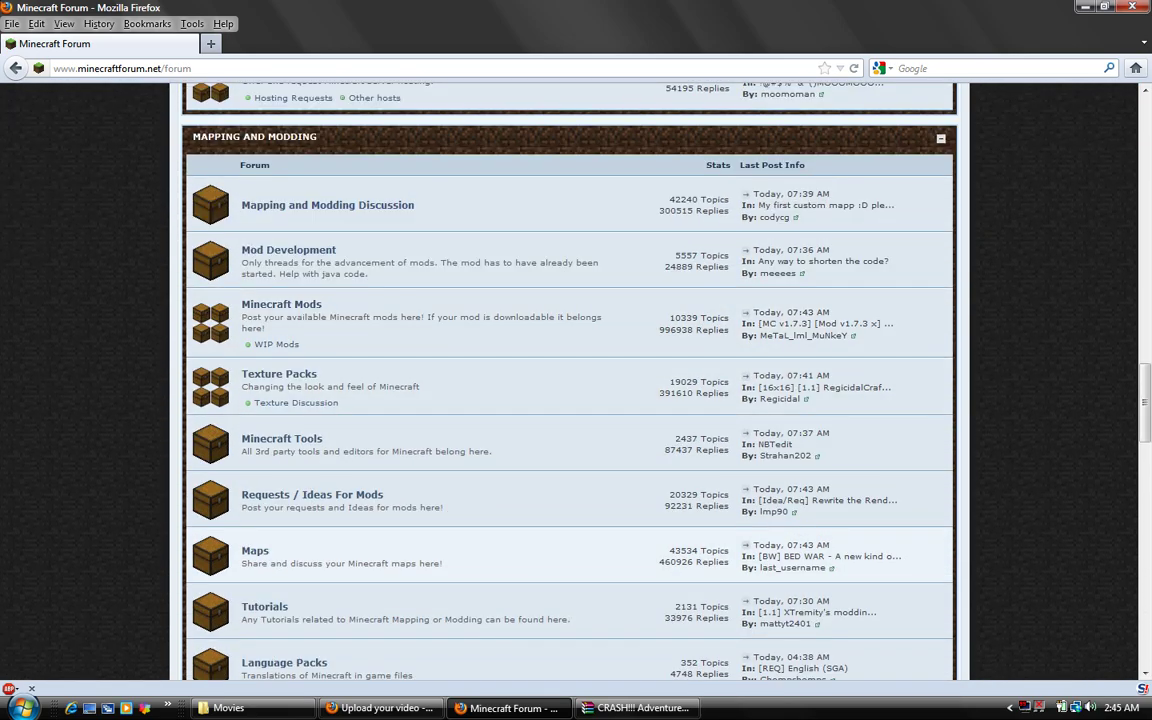
{"action": "left_click", "coordinate": [250, 554]}
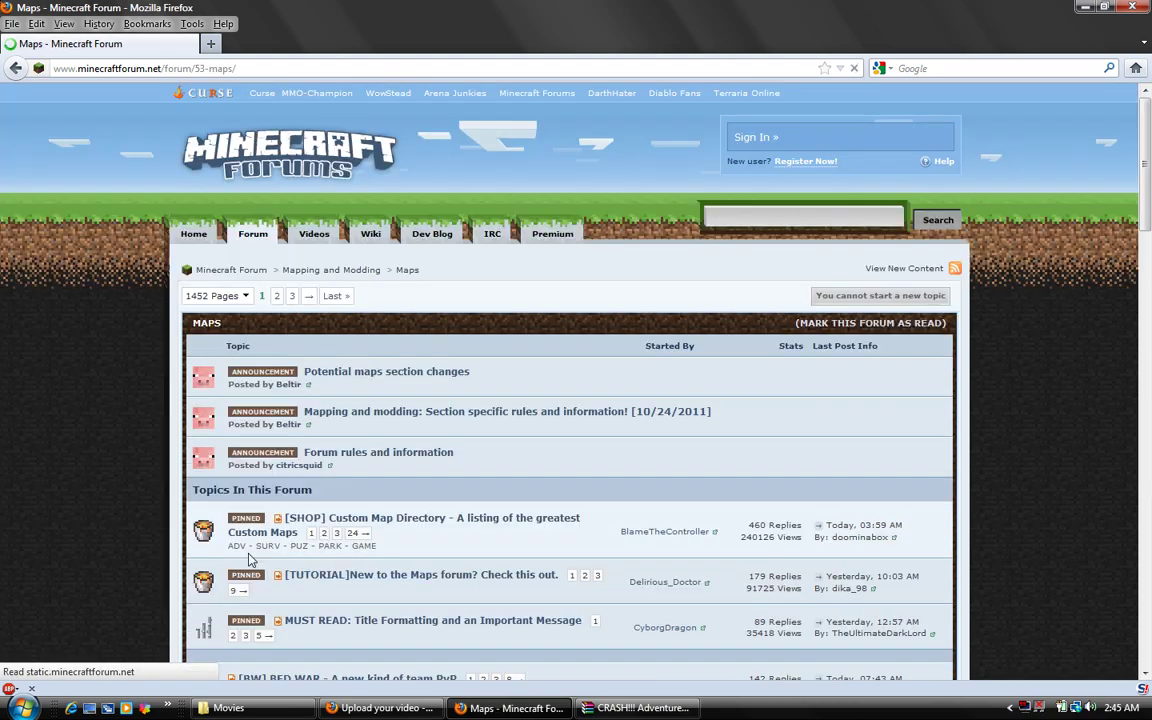
Browse the list of map topics and open the "[ADV] Legend Of The Obsidian" topic
{"action": "scroll", "coordinate": [331, 430], "scroll_direction": "down", "scroll_amount": 2}
{"action": "scroll", "coordinate": [331, 430], "scroll_direction": "down", "scroll_amount": 5}
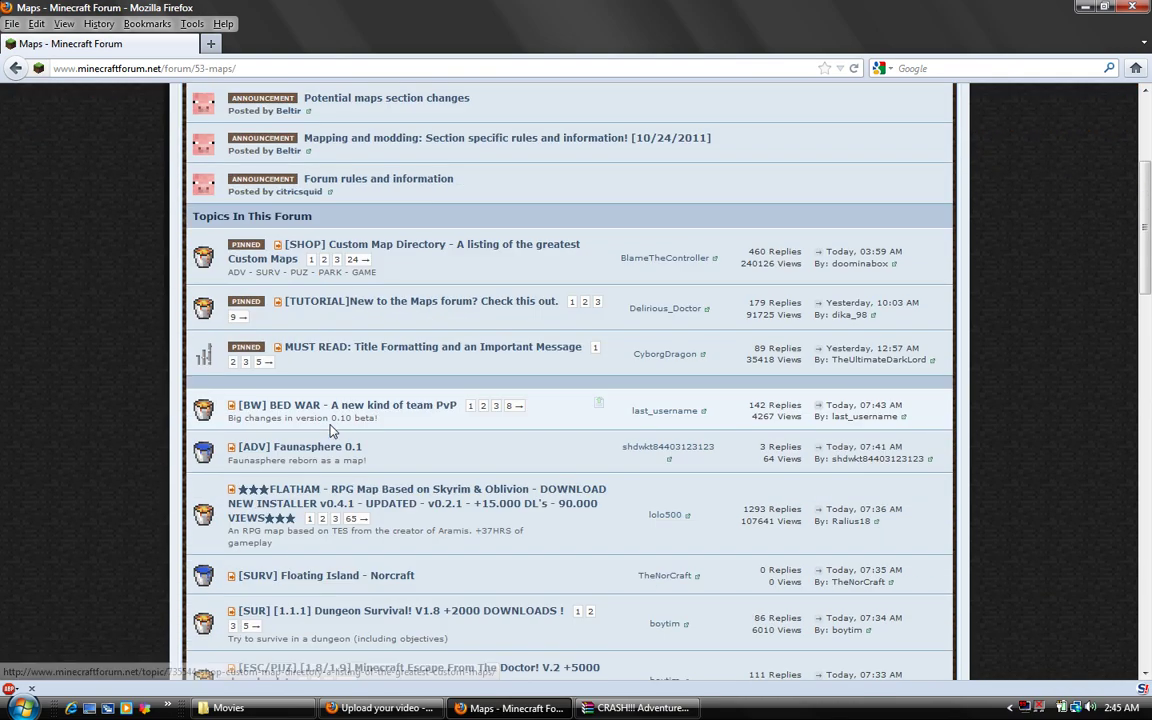
{"action": "scroll", "coordinate": [331, 430], "scroll_direction": "down", "scroll_amount": 4}
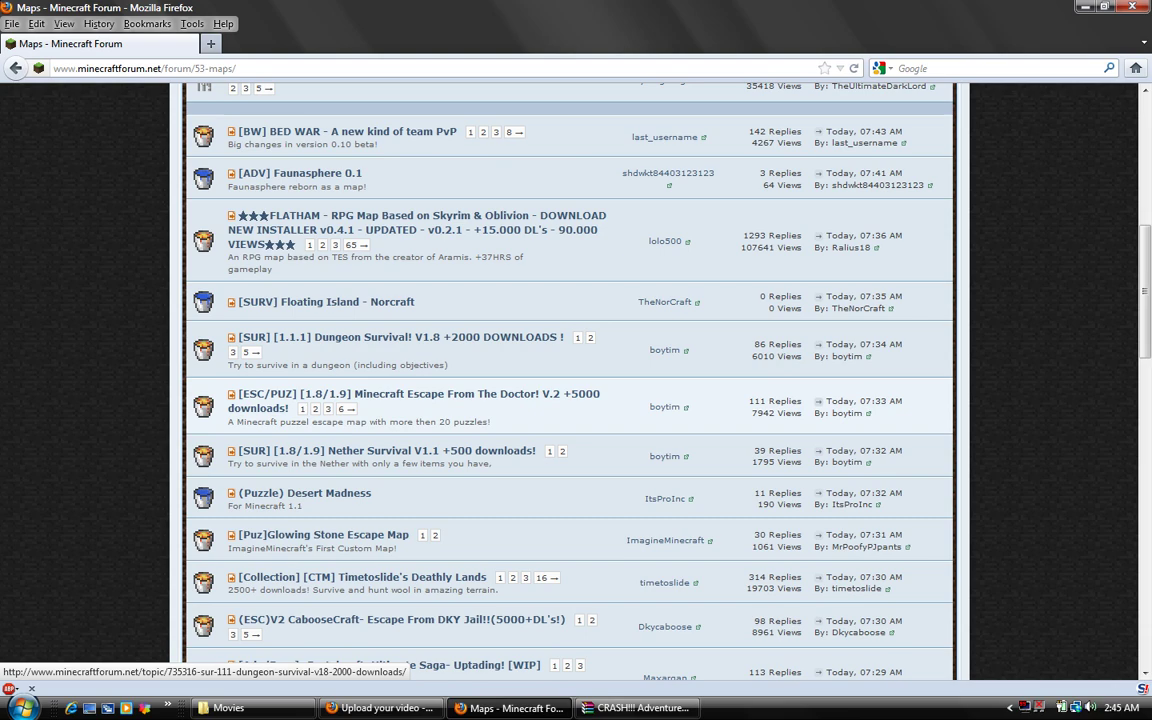
{"action": "scroll", "coordinate": [331, 430], "scroll_direction": "down", "scroll_amount": 5}
{"action": "scroll", "coordinate": [560, 400], "scroll_direction": "down", "scroll_amount": 5}
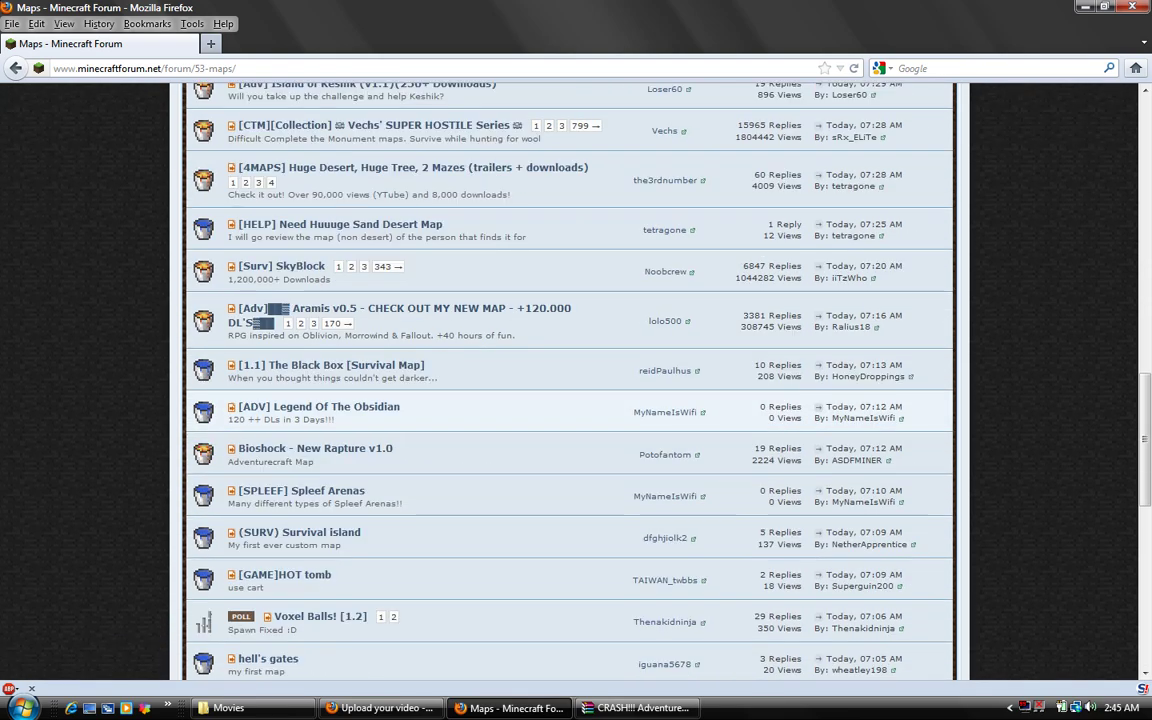
{"action": "scroll", "coordinate": [300, 440], "scroll_direction": "down", "scroll_amount": 3}
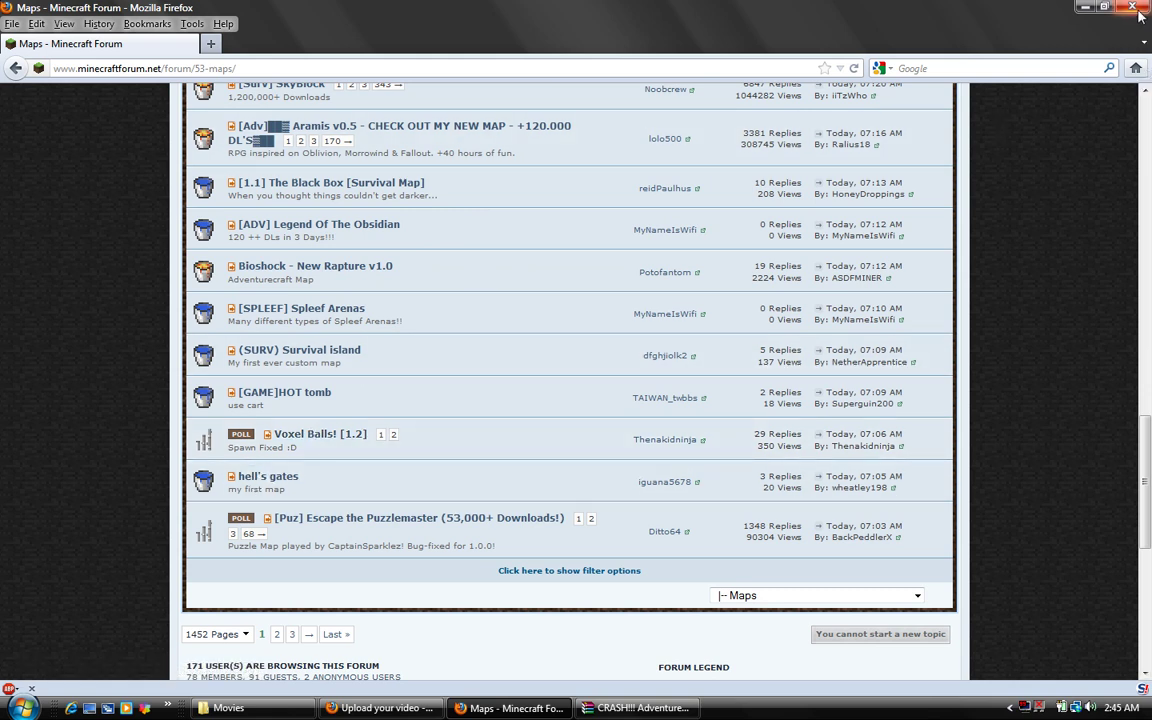
{"action": "left_click", "coordinate": [314, 229]}
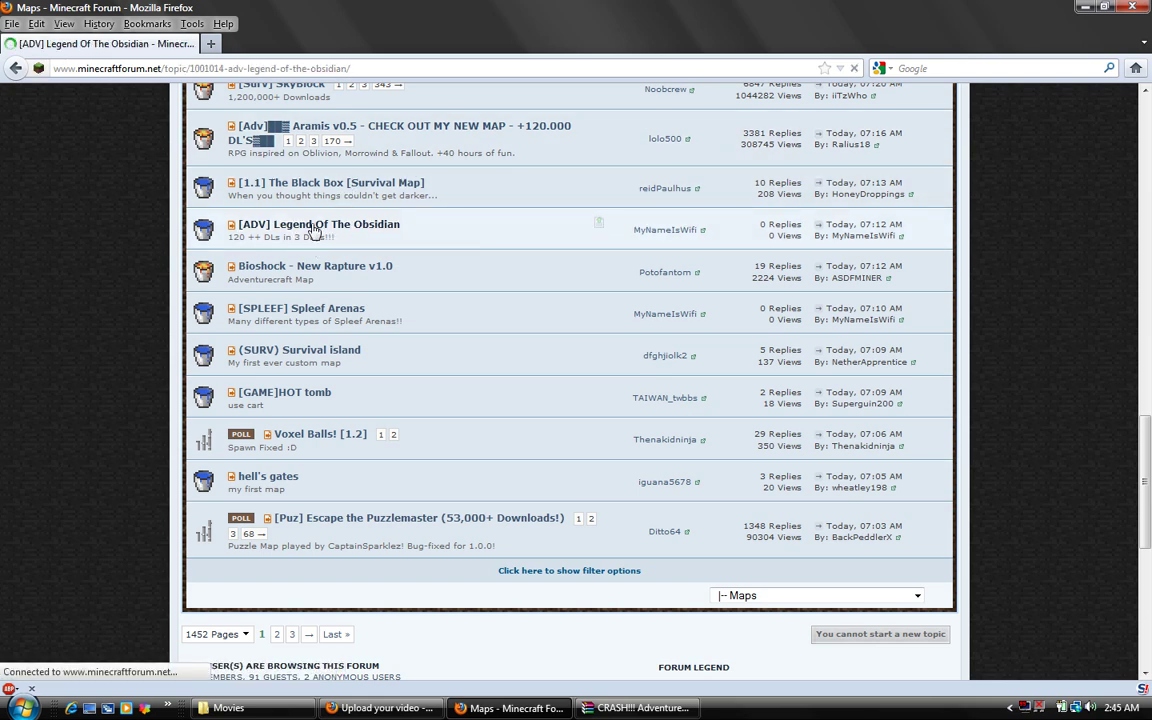
Look through the map topic down to its V1 and V1.1 download links, and close the browser window
{"action": "scroll", "coordinate": [395, 279], "scroll_direction": "down", "scroll_amount": 5}
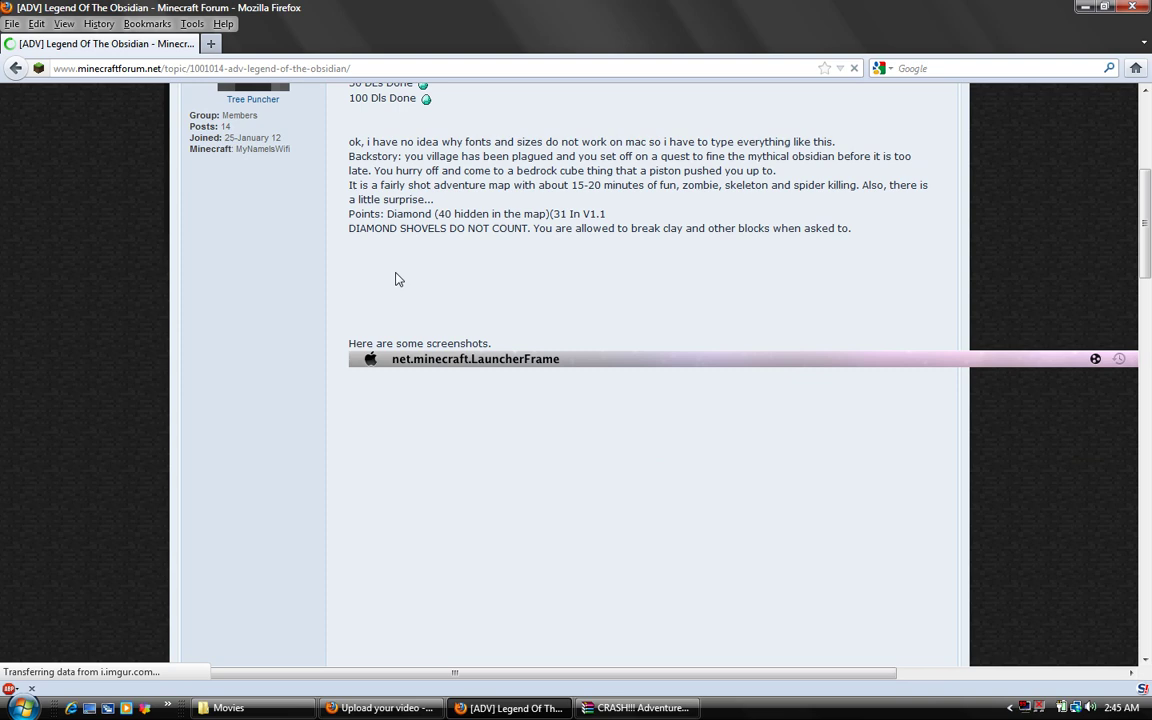
{"action": "scroll", "coordinate": [395, 279], "scroll_direction": "down", "scroll_amount": 5}
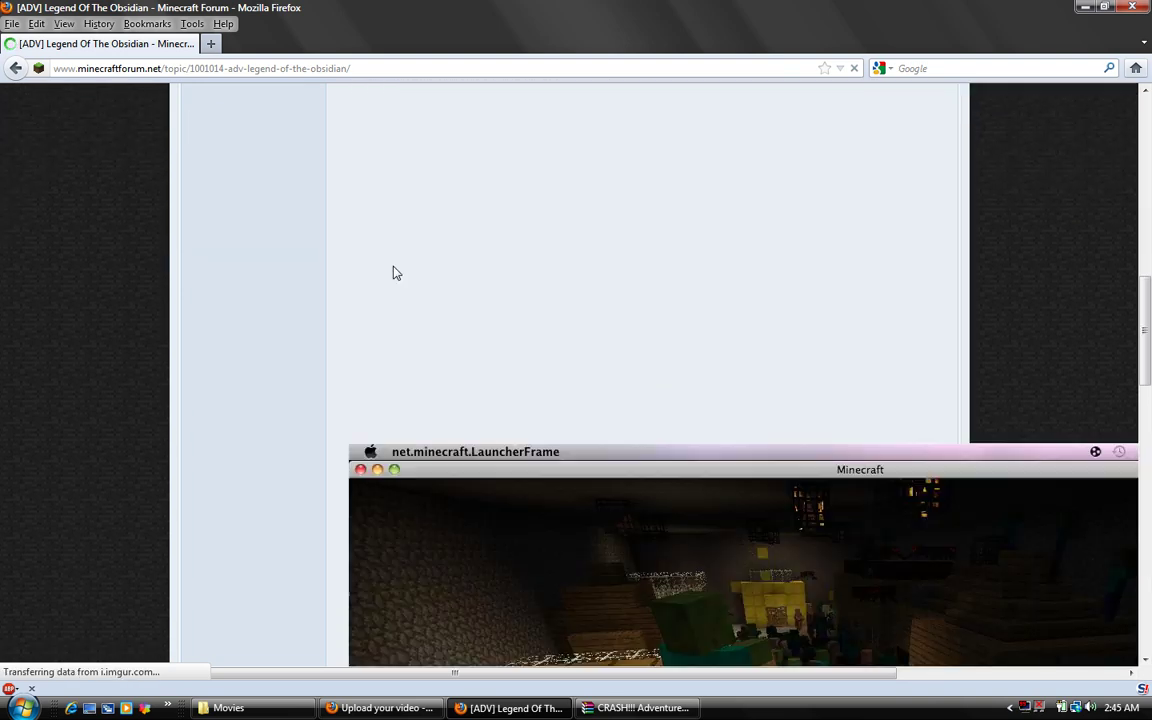
{"action": "scroll", "coordinate": [395, 273], "scroll_direction": "down", "scroll_amount": 10}
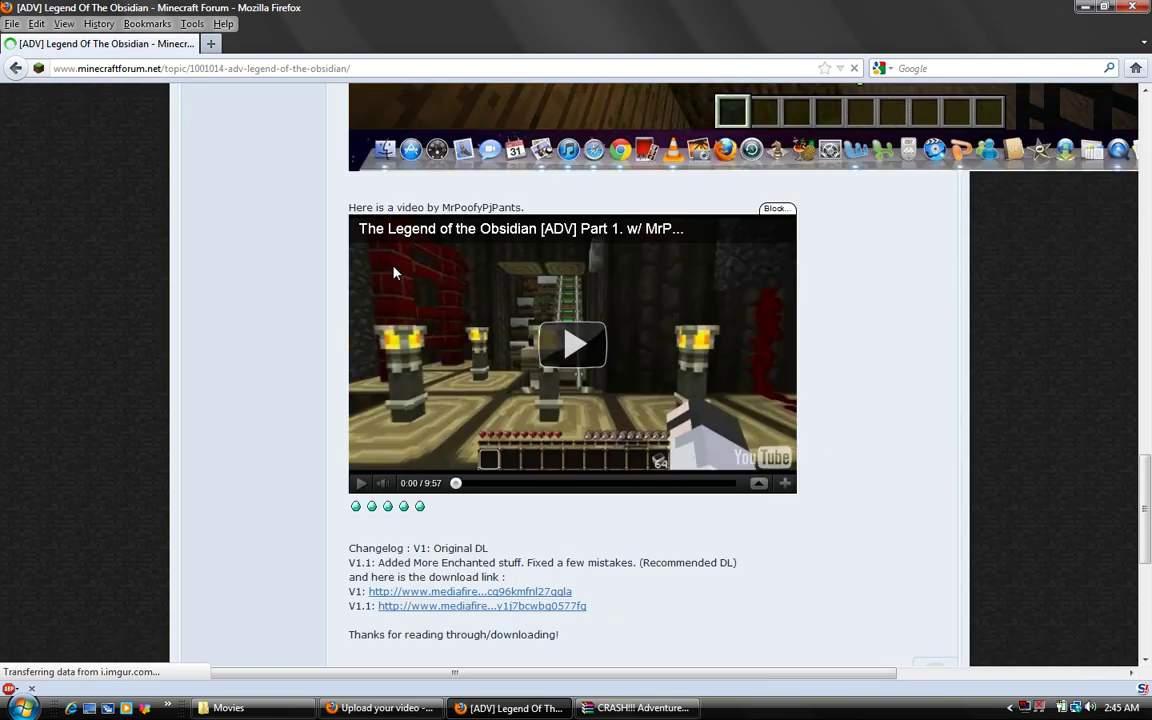
{"action": "scroll", "coordinate": [395, 273], "scroll_direction": "down", "scroll_amount": 3}
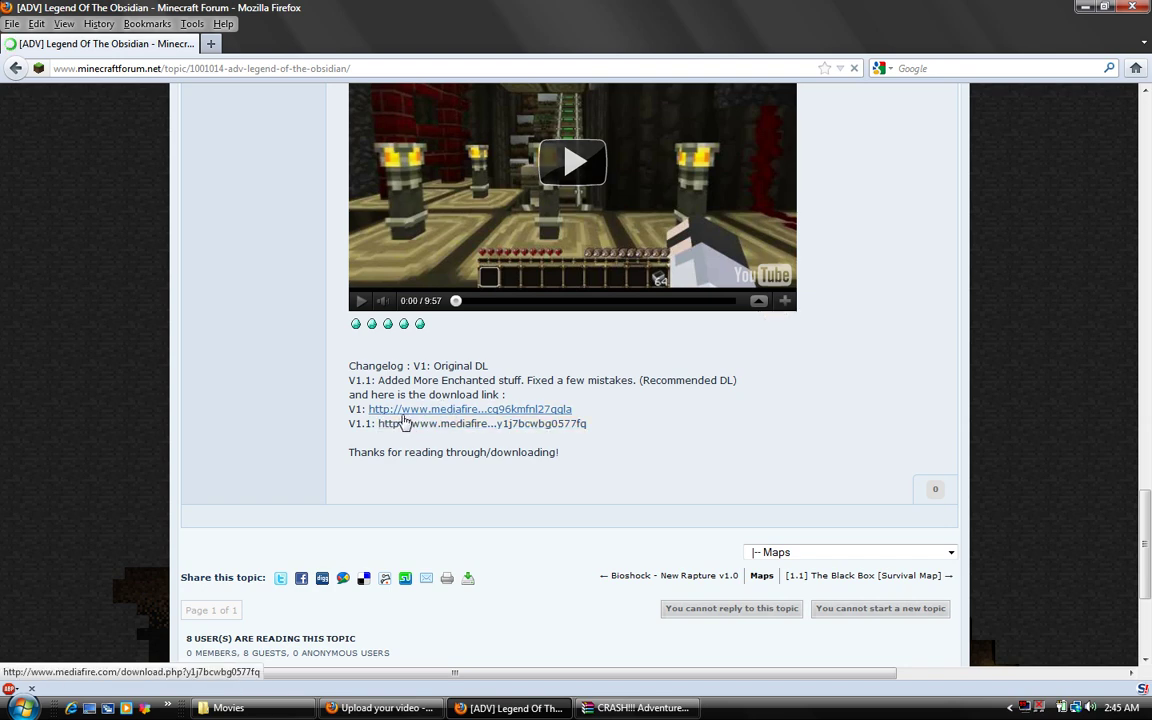
{"action": "scroll", "coordinate": [411, 429], "scroll_direction": "down", "scroll_amount": 4}
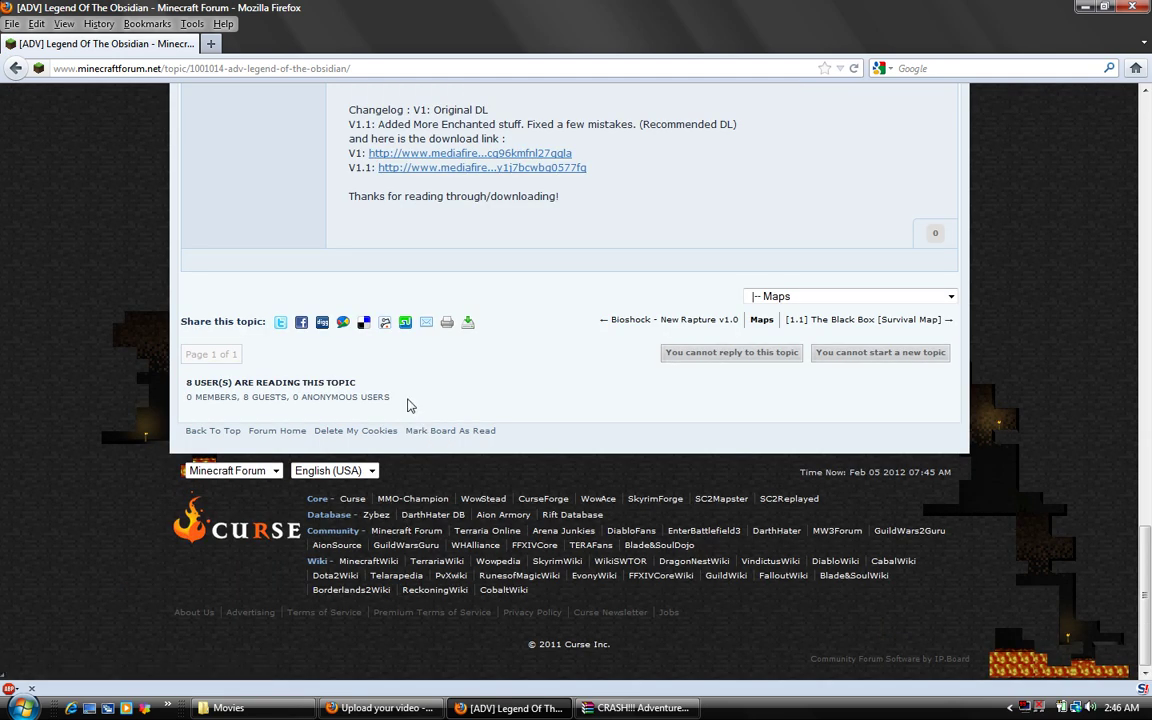
{"action": "scroll", "coordinate": [406, 404], "scroll_direction": "up", "scroll_amount": 3}
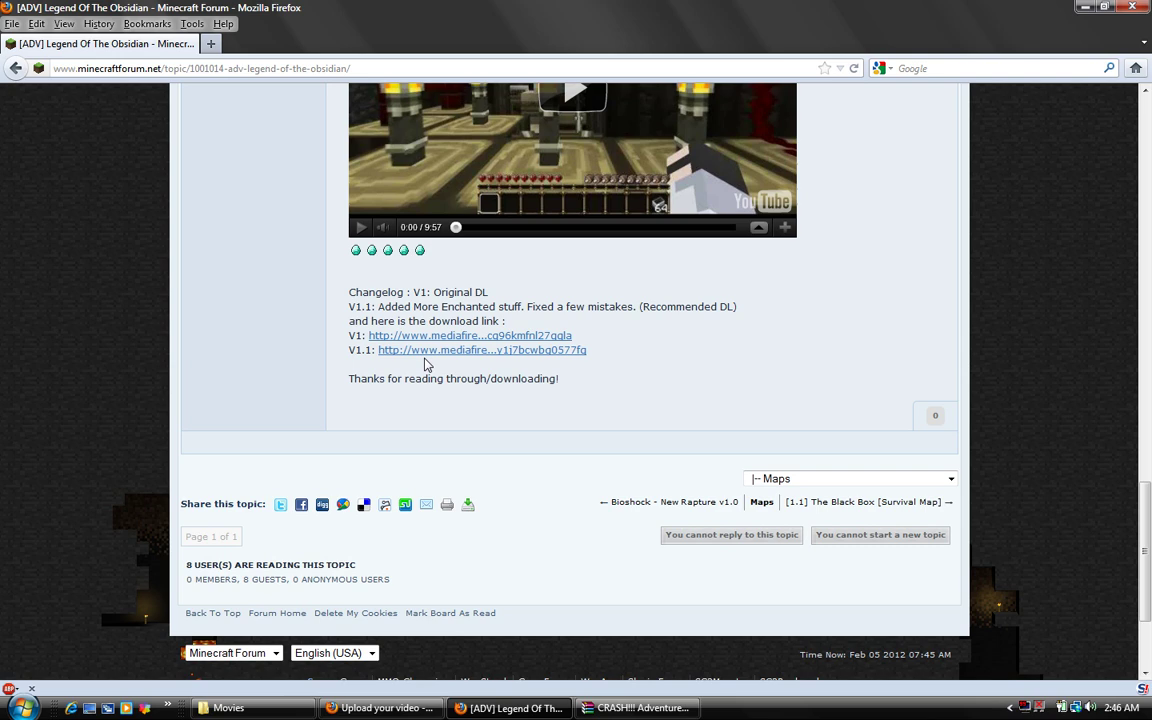
{"action": "left_click", "coordinate": [1128, 7]}
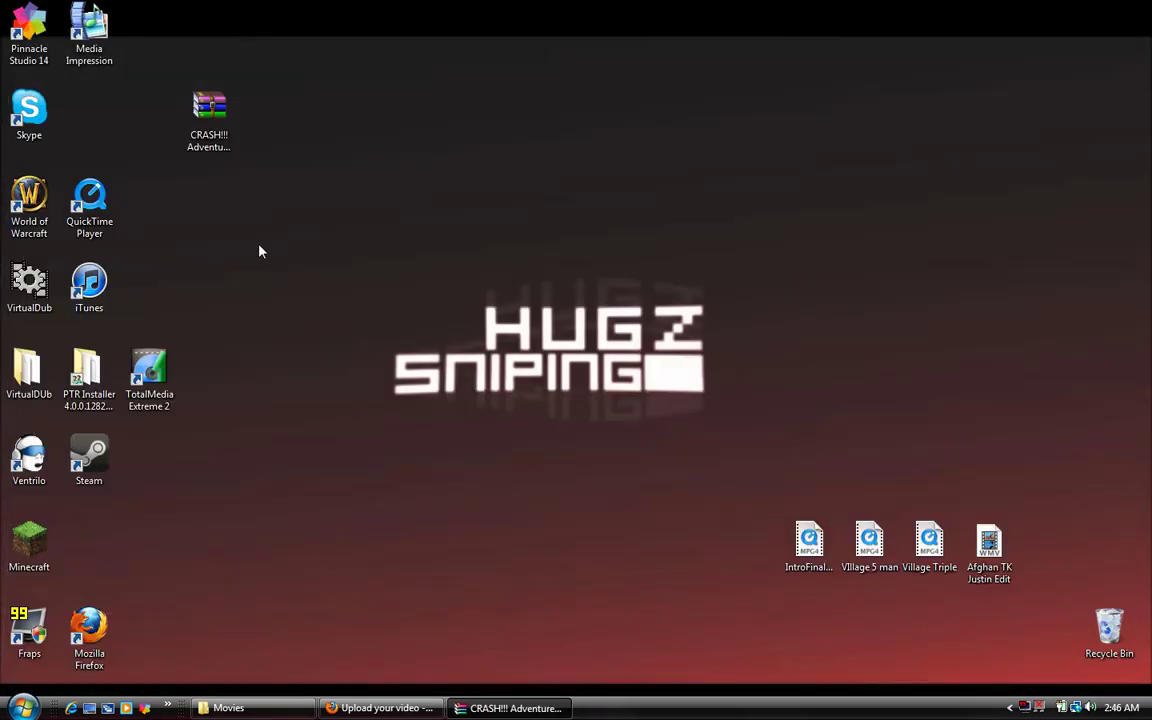
Open the CRASH!!! Adventure Map archive from the desktop, dismiss the licence reminder, and inspect the contents of its map folder
{"action": "double_click", "coordinate": [198, 143]}
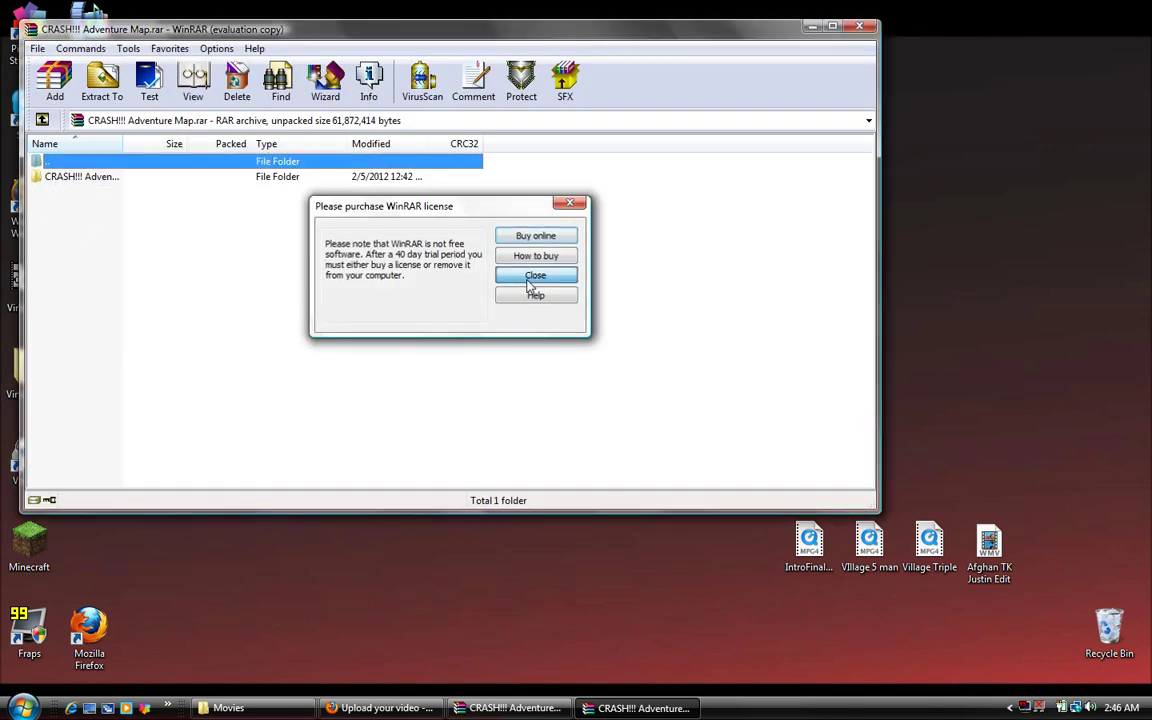
{"action": "left_click", "coordinate": [535, 276]}
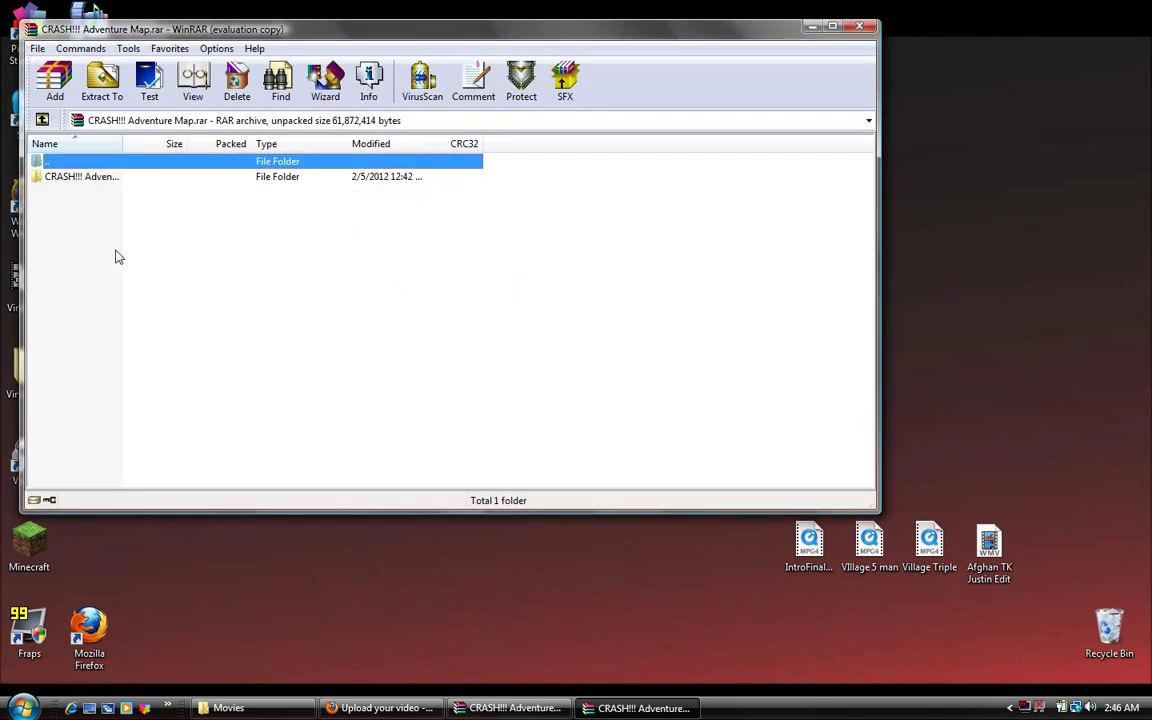
{"action": "double_click", "coordinate": [76, 180]}
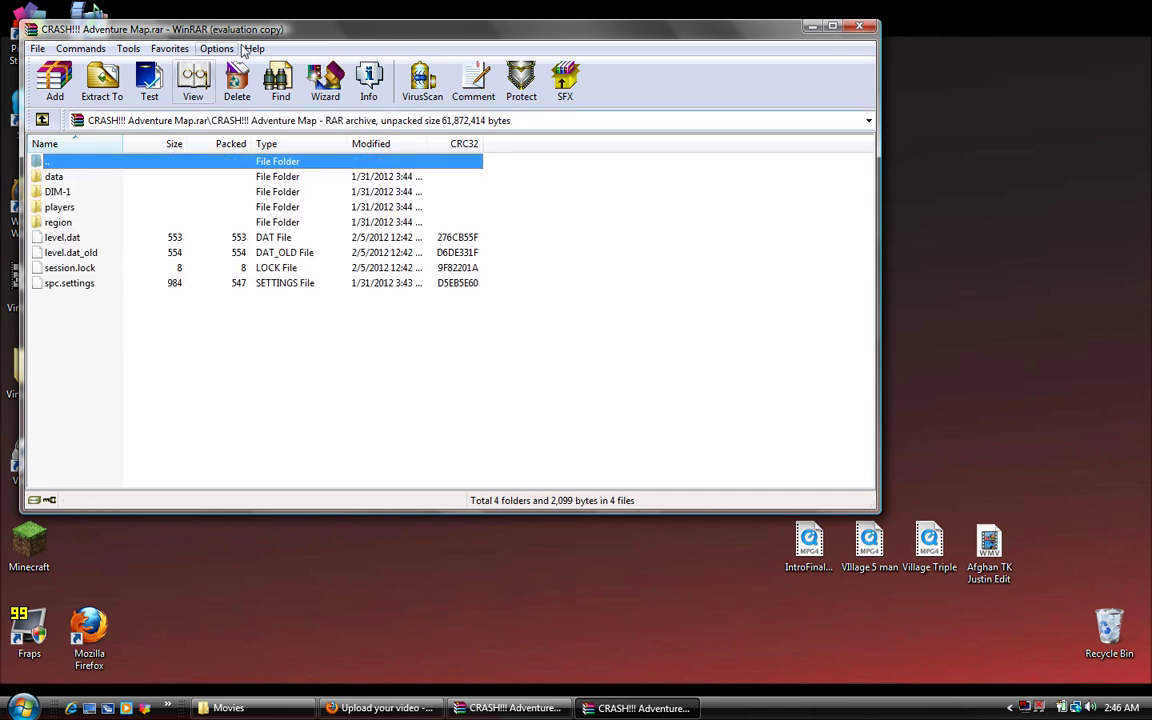
{"action": "double_click", "coordinate": [93, 150]}
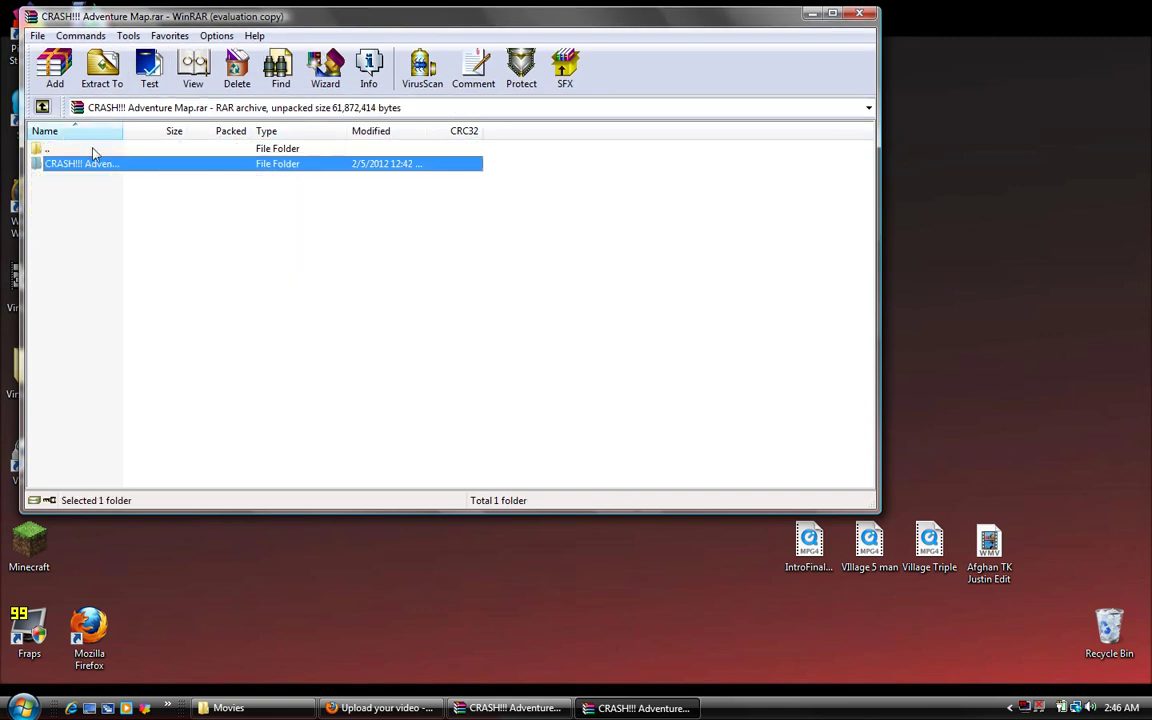
Extract the CRASH!!! Adventure Map folder from the archive onto the desktop and minimize the archive window
{"action": "left_click_drag", "start_coordinate": [471, 26], "coordinate": [843, 49]}
{"action": "left_click_drag", "start_coordinate": [425, 186], "coordinate": [224, 253]}
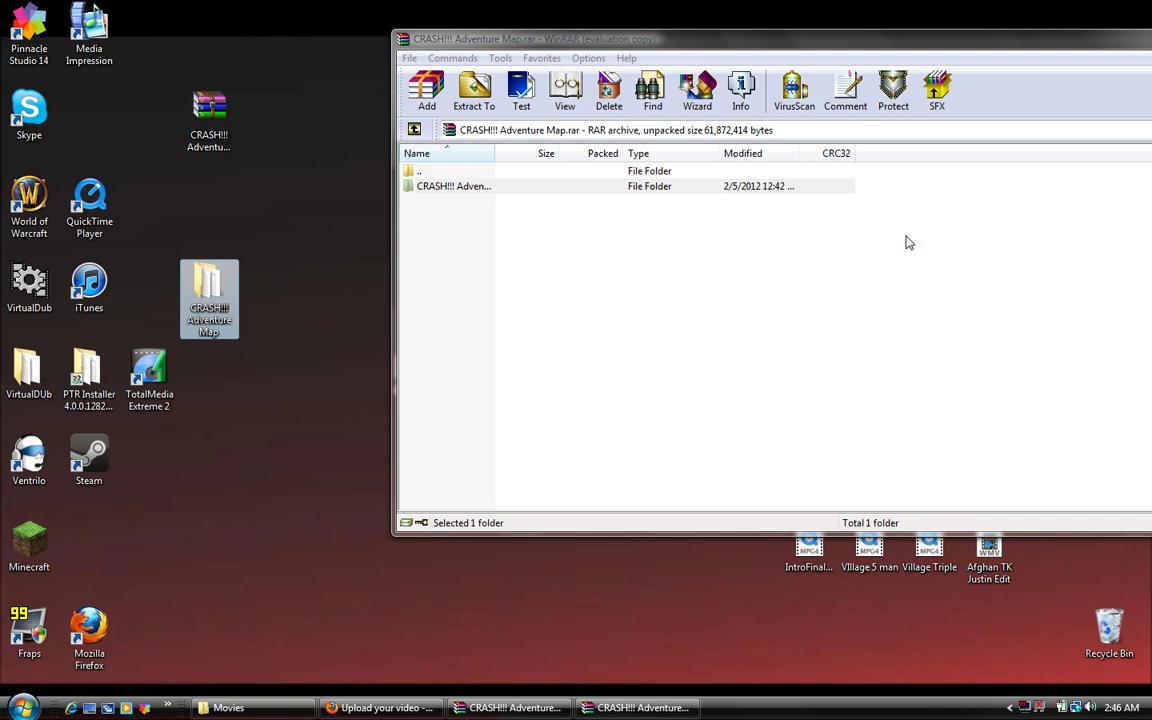
{"action": "left_click", "coordinate": [980, 38]}
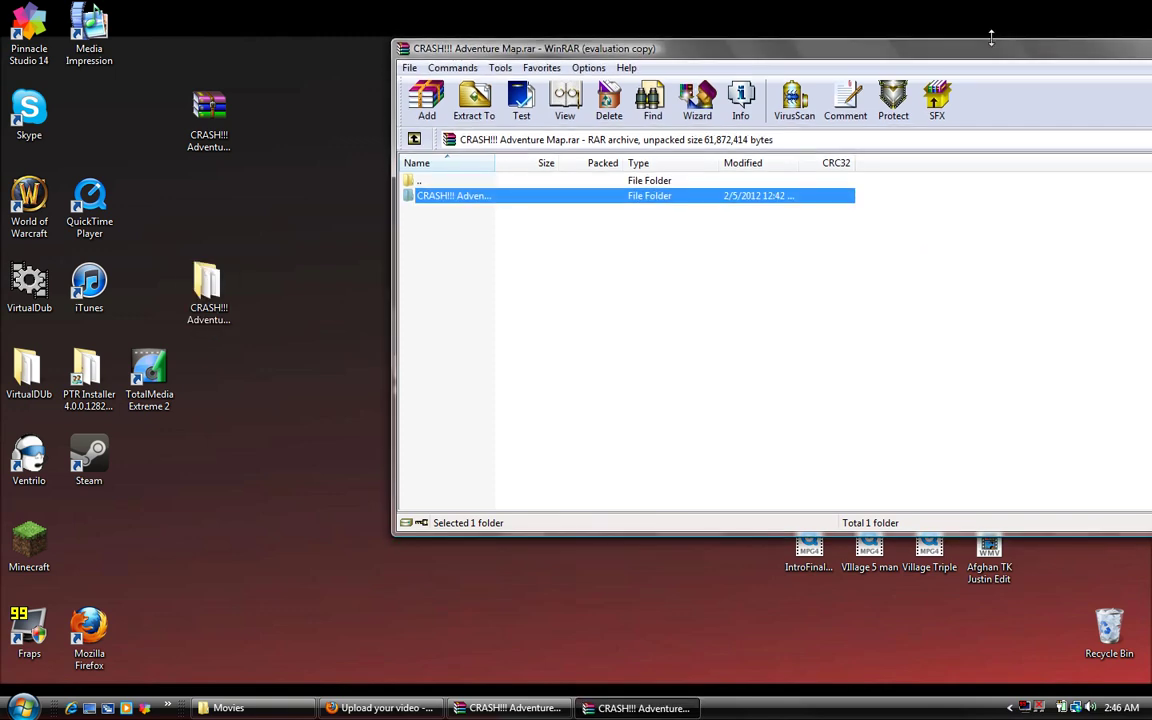
{"action": "left_click_drag", "start_coordinate": [985, 45], "coordinate": [830, 52]}
{"action": "left_click", "coordinate": [950, 50]}
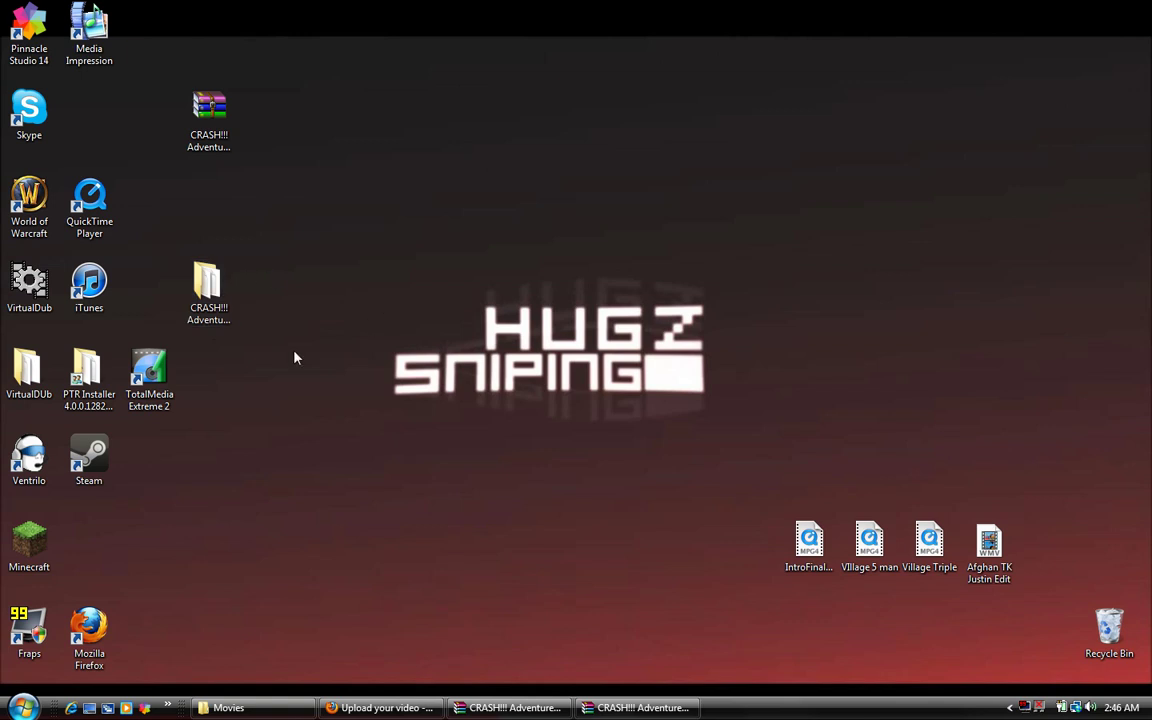
{"action": "left_click", "coordinate": [200, 300]}
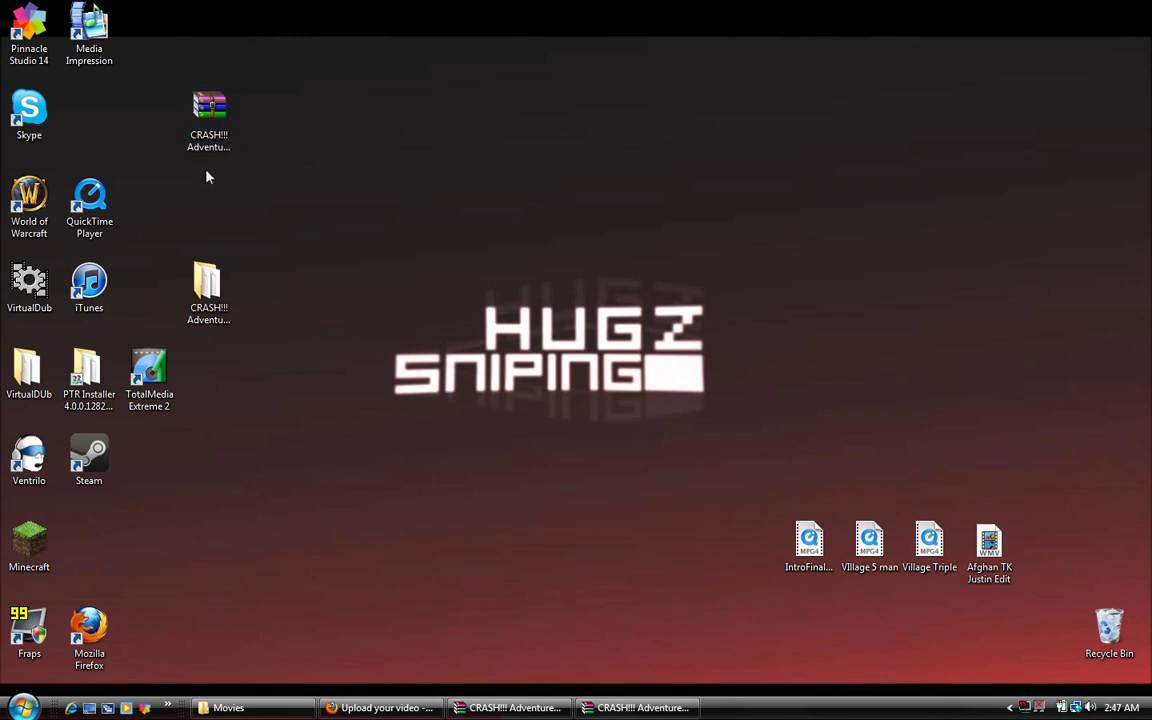
{"action": "right_click", "coordinate": [204, 122]}
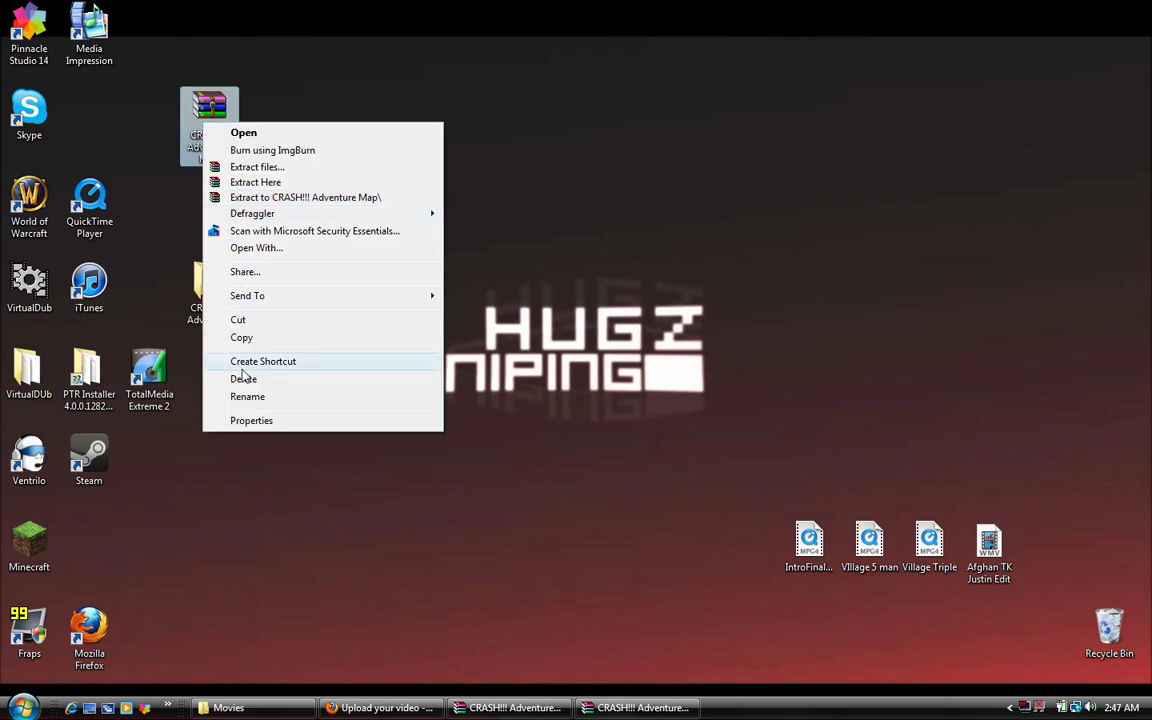
{"action": "left_click", "coordinate": [250, 442]}
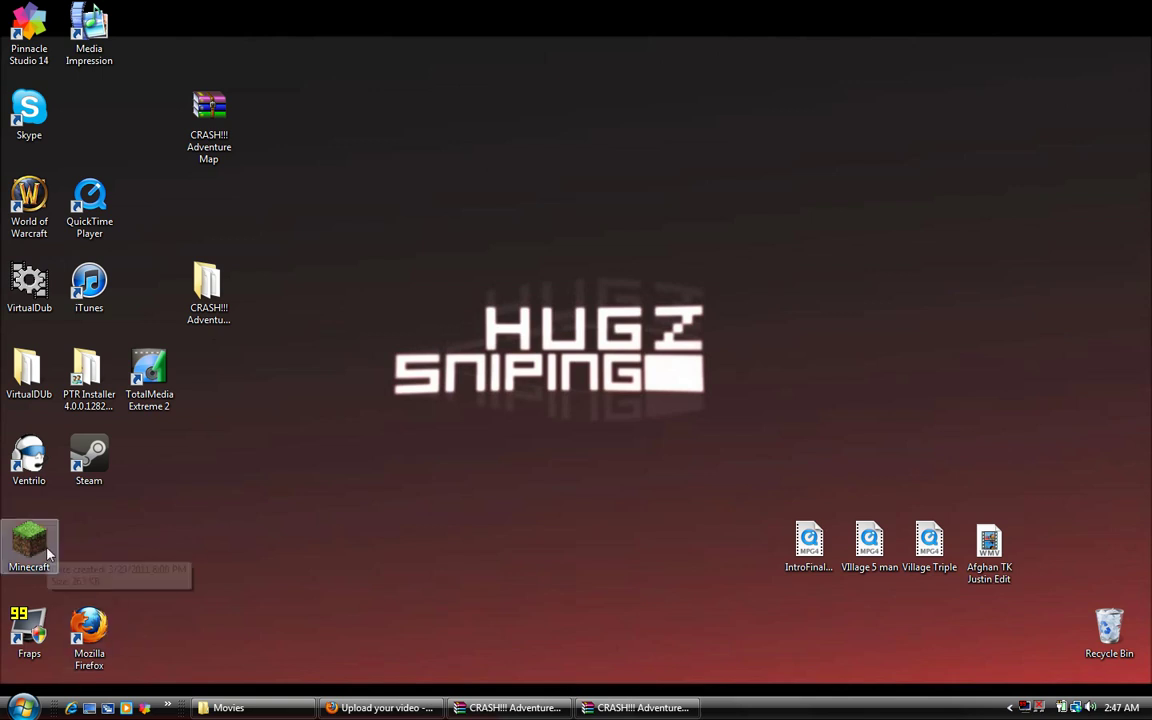
Find the Roaming folder by searching for %appdata% and open the .minecraft folder inside it
{"action": "left_click", "coordinate": [30, 708]}
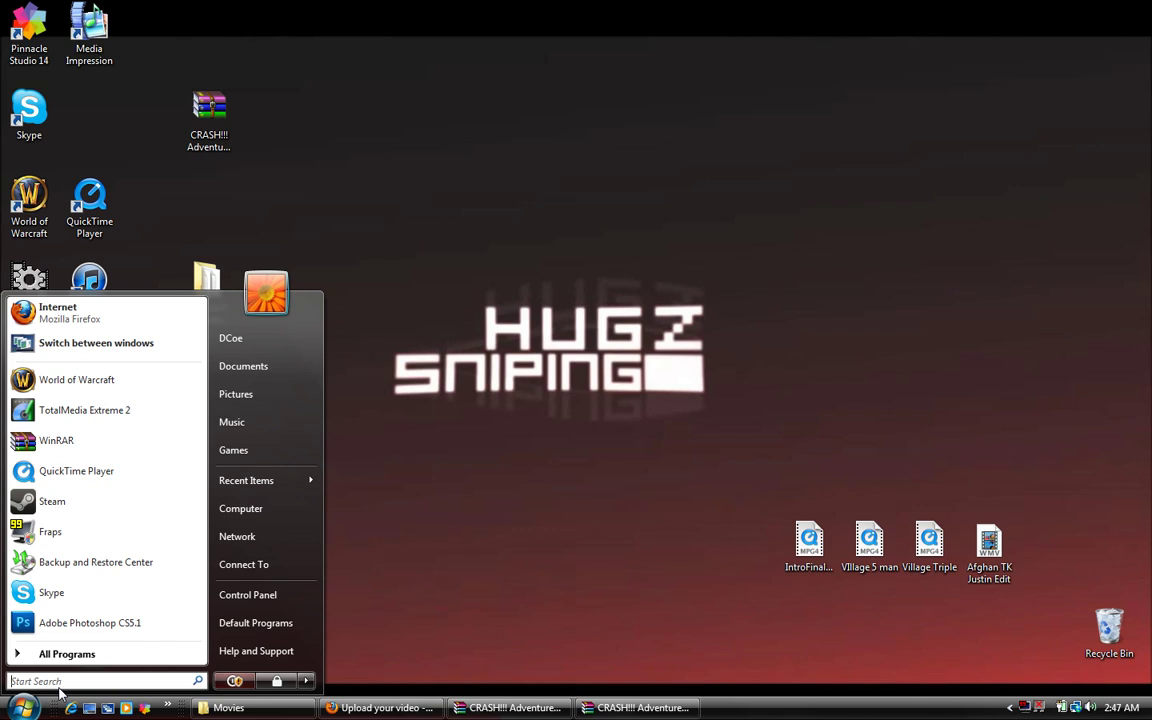
{"action": "type", "text": "%a"}
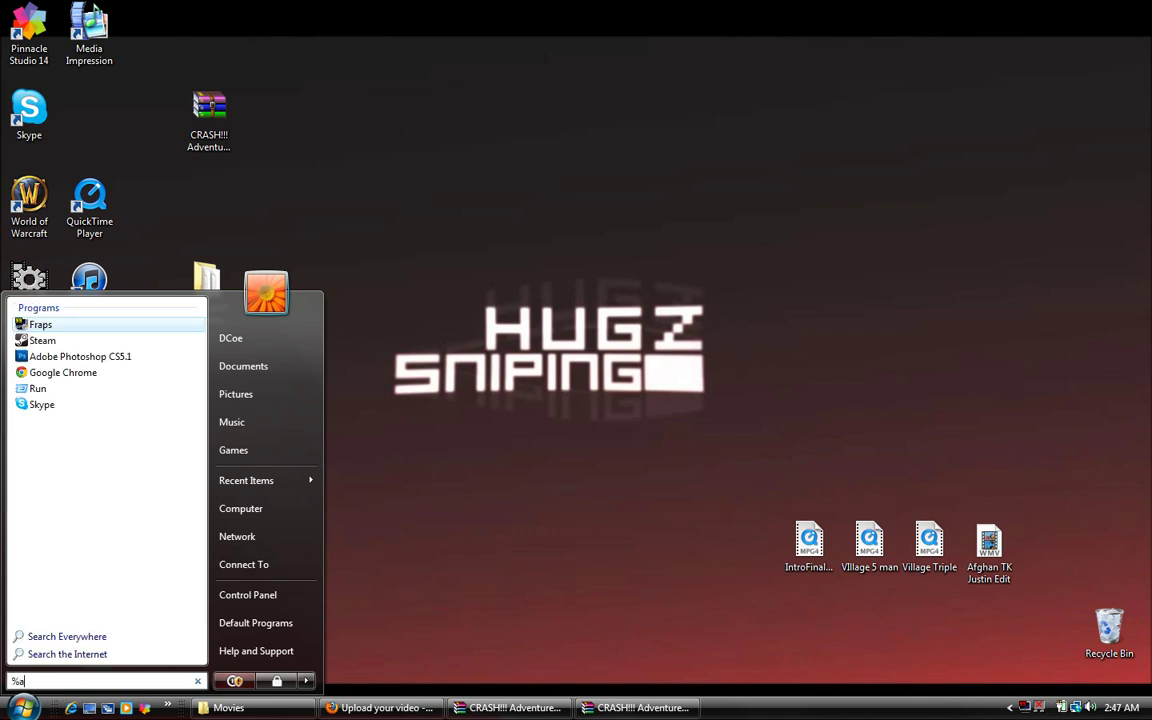
{"action": "type", "text": "ppdata"}
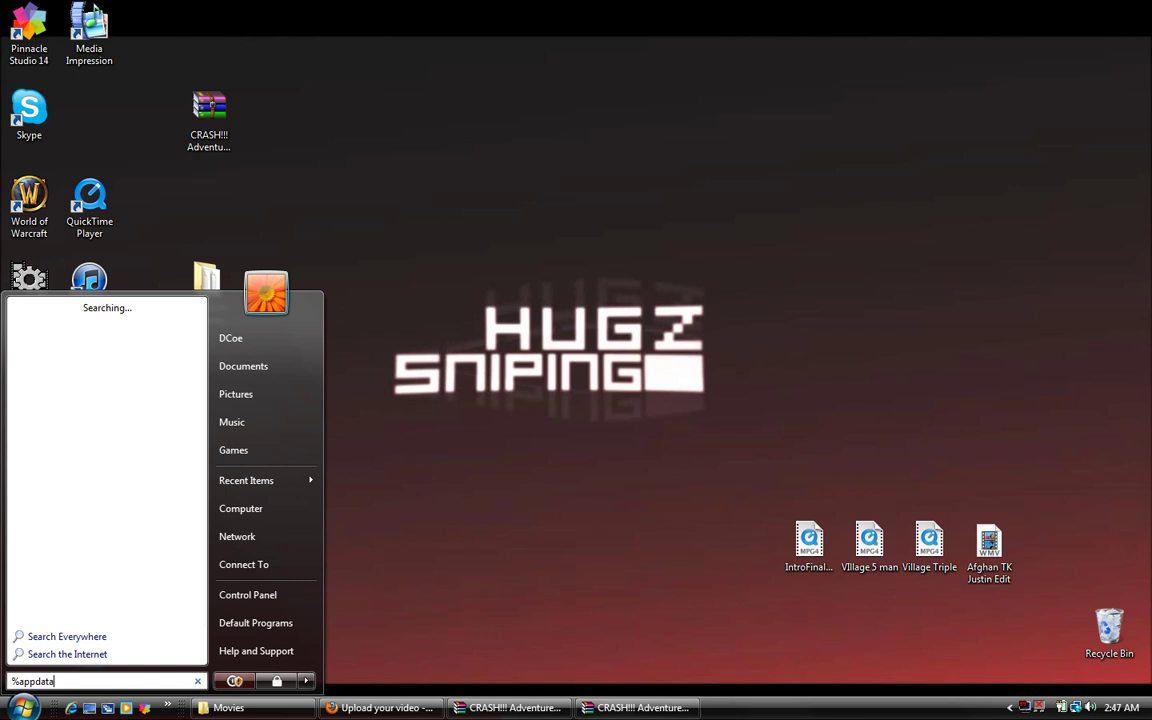
{"action": "type", "text": "%"}
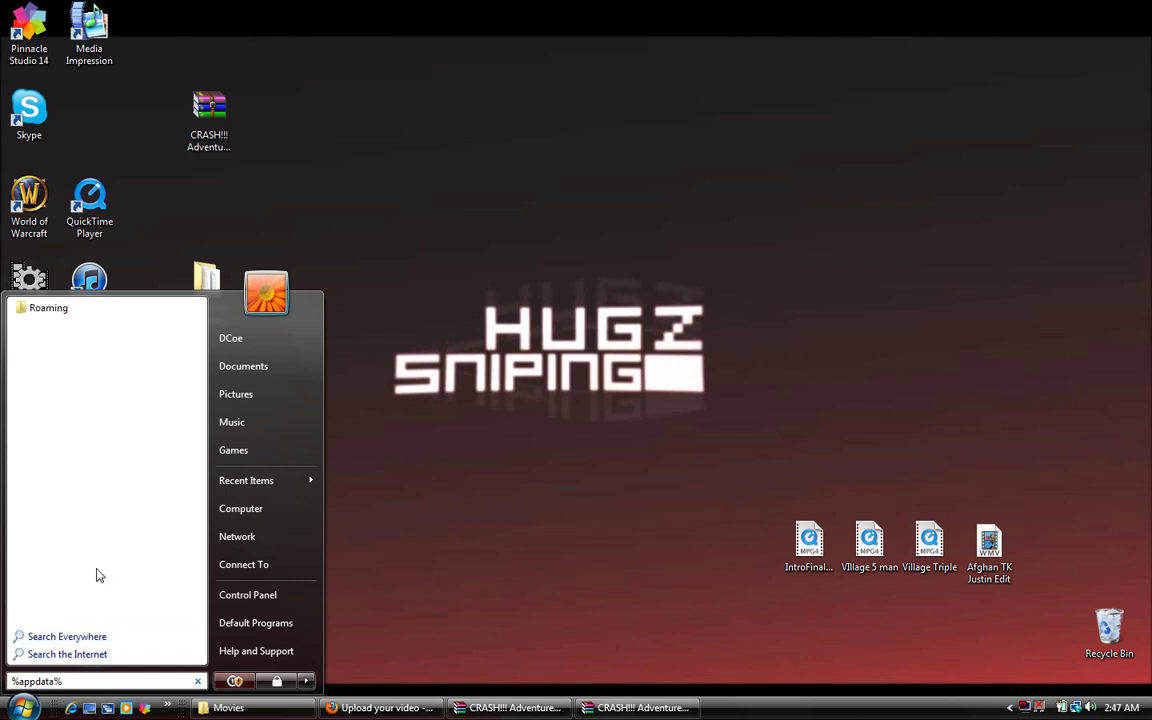
{"action": "left_click", "coordinate": [60, 314]}
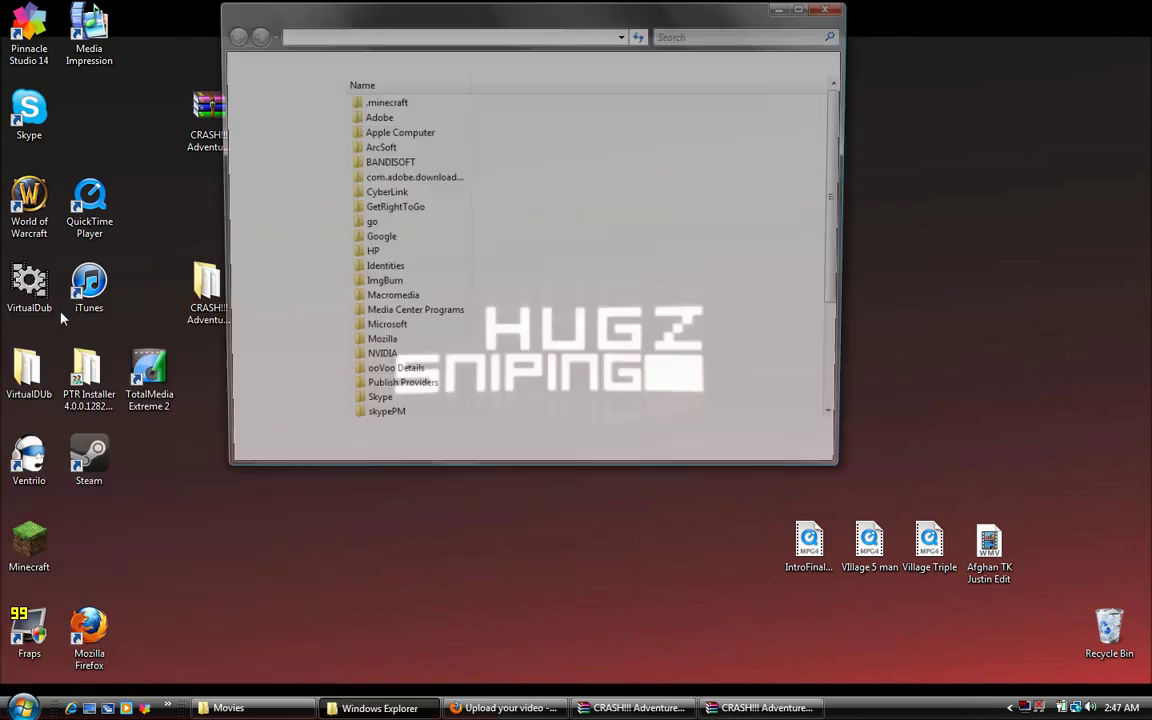
{"action": "double_click", "coordinate": [390, 106]}
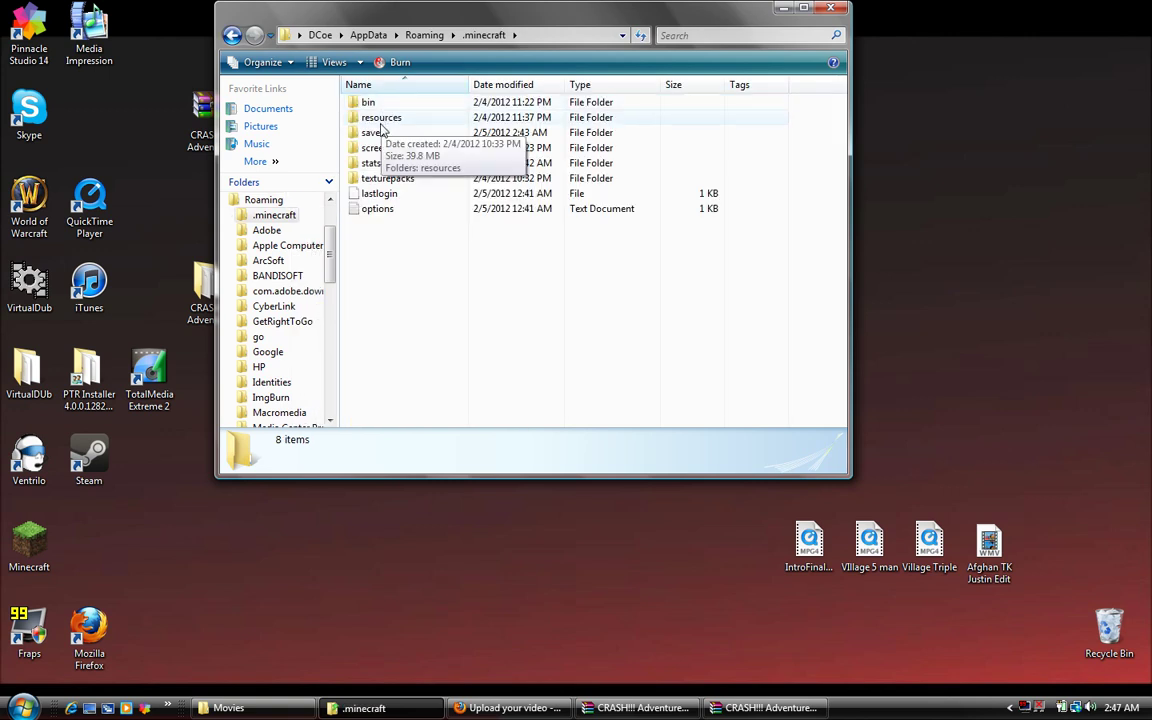
Move the extracted CRASH!!! Adventure Map folder from the desktop into the saves folder of .minecraft, and minimize the folder window
{"action": "double_click", "coordinate": [376, 134]}
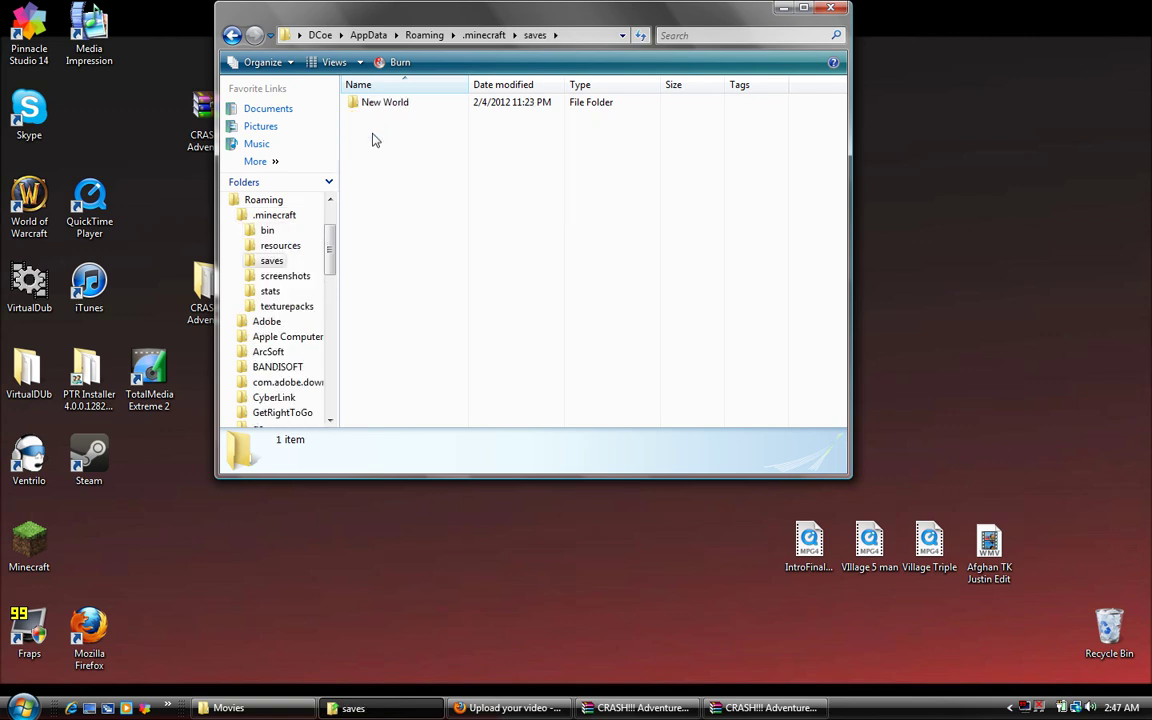
{"action": "left_click_drag", "start_coordinate": [410, 16], "coordinate": [578, 20]}
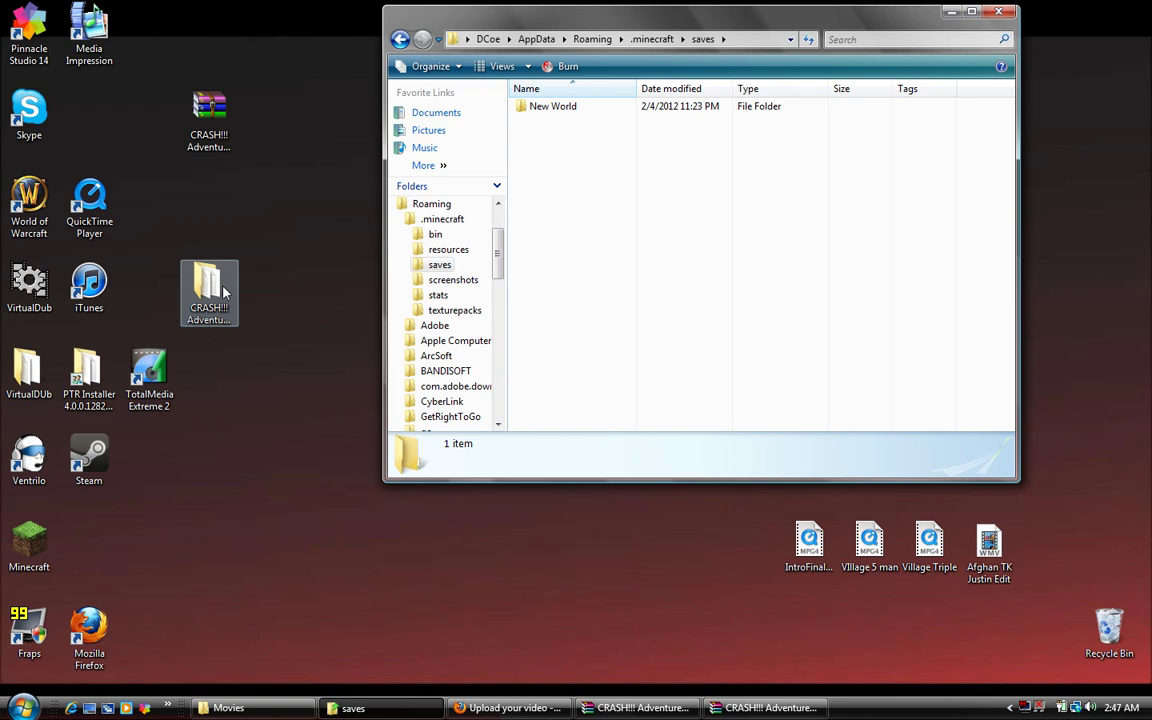
{"action": "left_click_drag", "start_coordinate": [223, 291], "coordinate": [563, 163]}
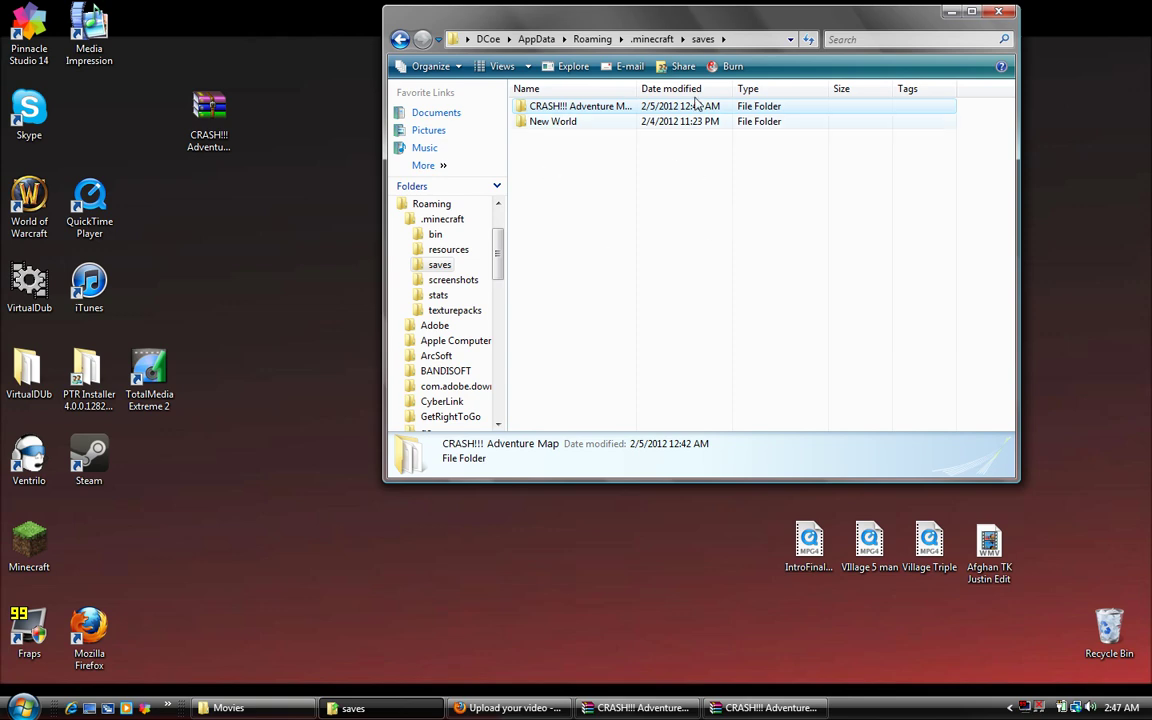
{"action": "left_click", "coordinate": [954, 18]}
Launch Minecraft from the desktop and log in with the remembered account credentials
{"action": "double_click", "coordinate": [44, 540]}
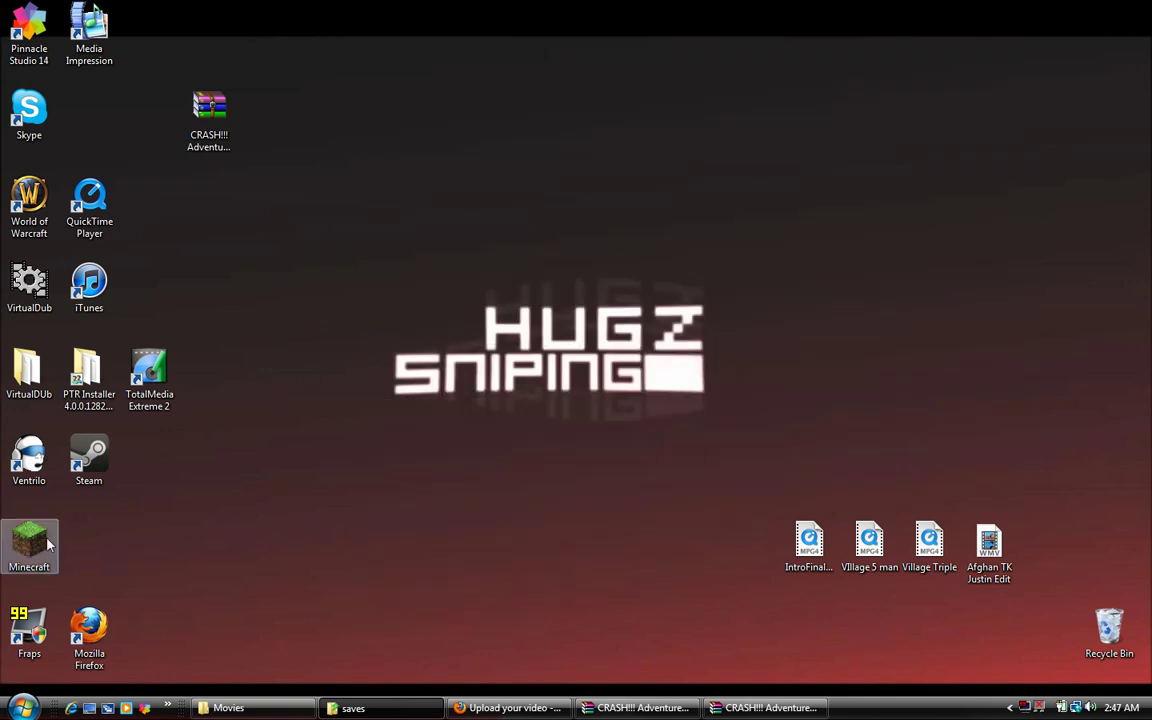
{"action": "left_click", "coordinate": [640, 369]}
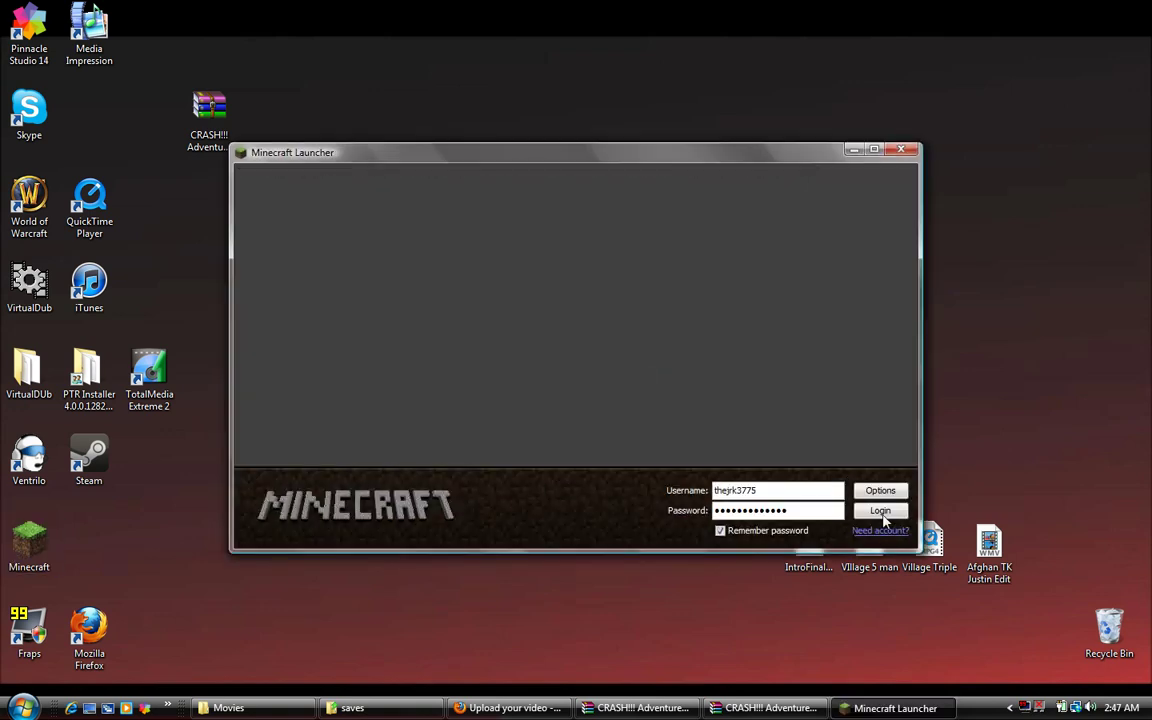
{"action": "left_click", "coordinate": [880, 512]}
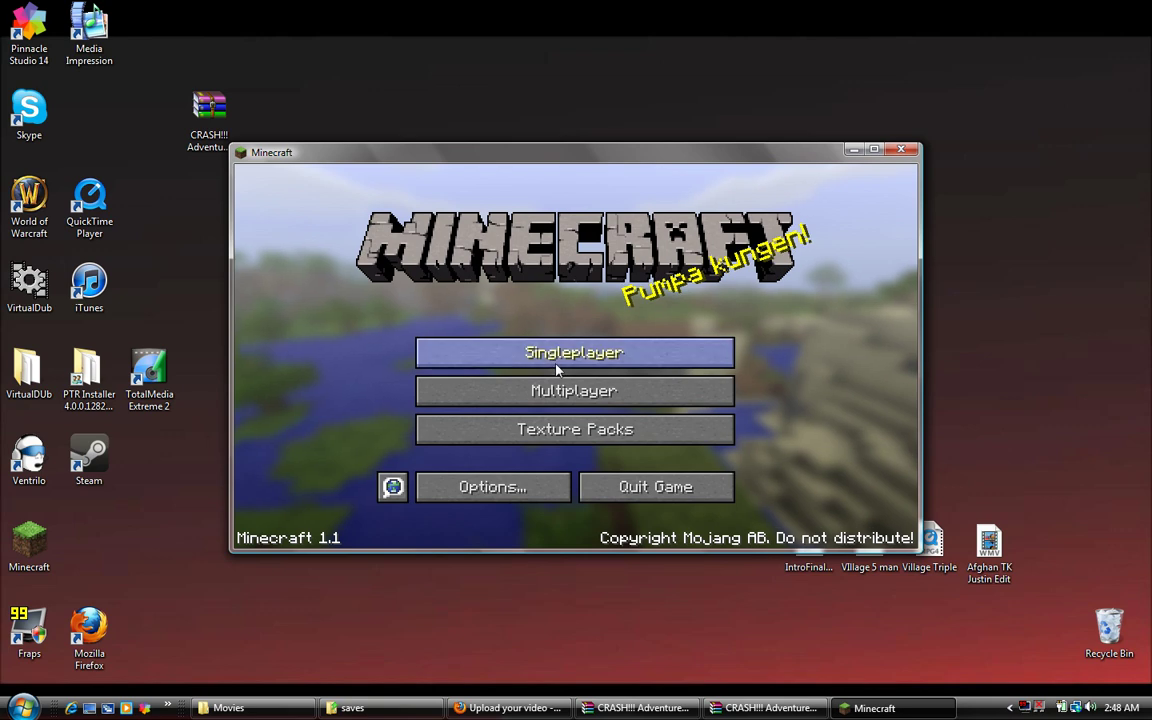
Load the Crash!!! world in singleplayer to check the installed map, and close the game window
{"action": "left_click", "coordinate": [556, 363]}
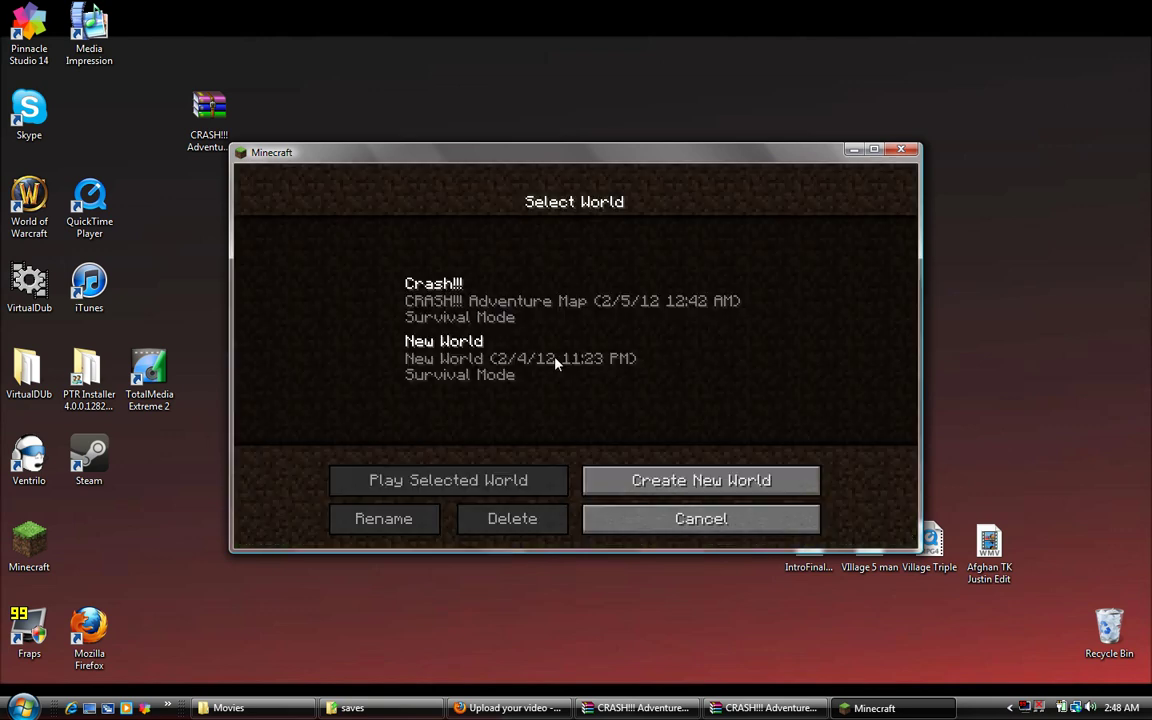
{"action": "double_click", "coordinate": [435, 304]}
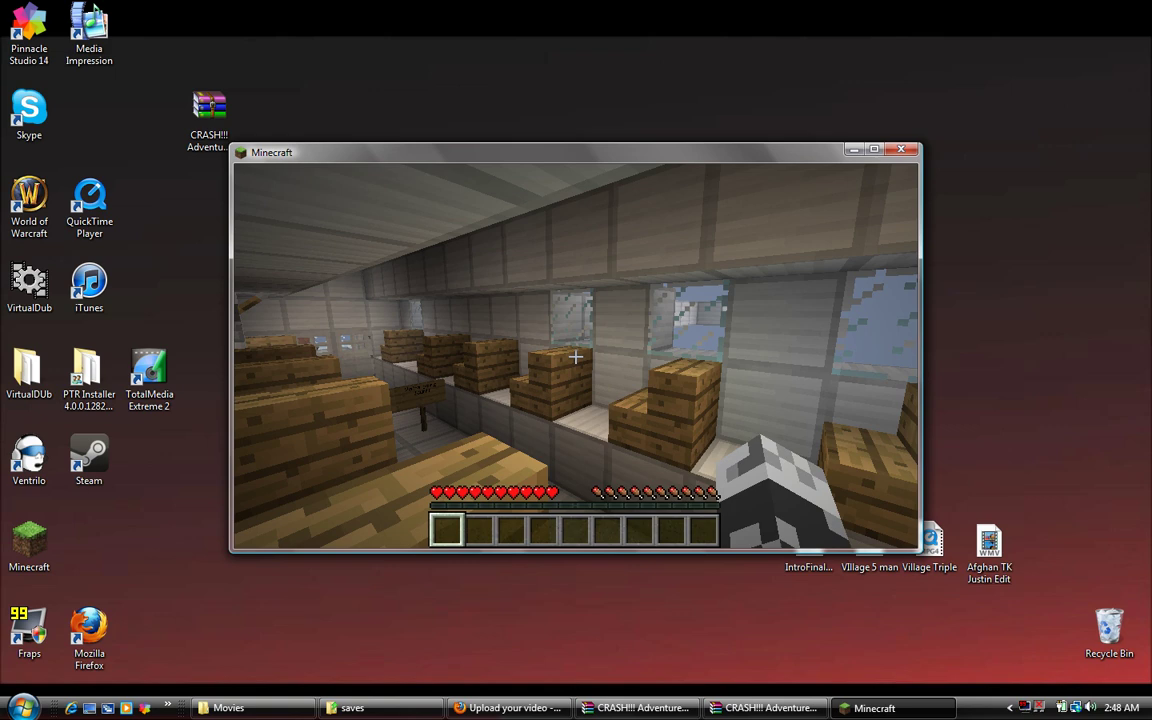
{"action": "key", "text": "super"}
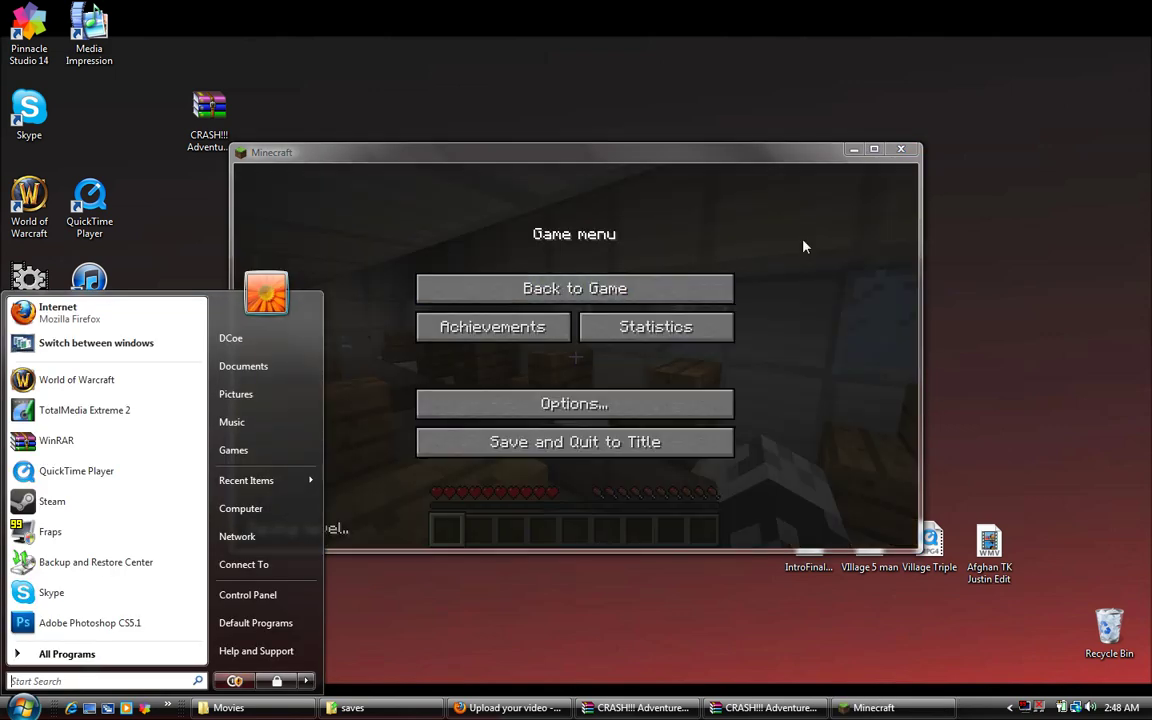
{"action": "left_click", "coordinate": [901, 150]}
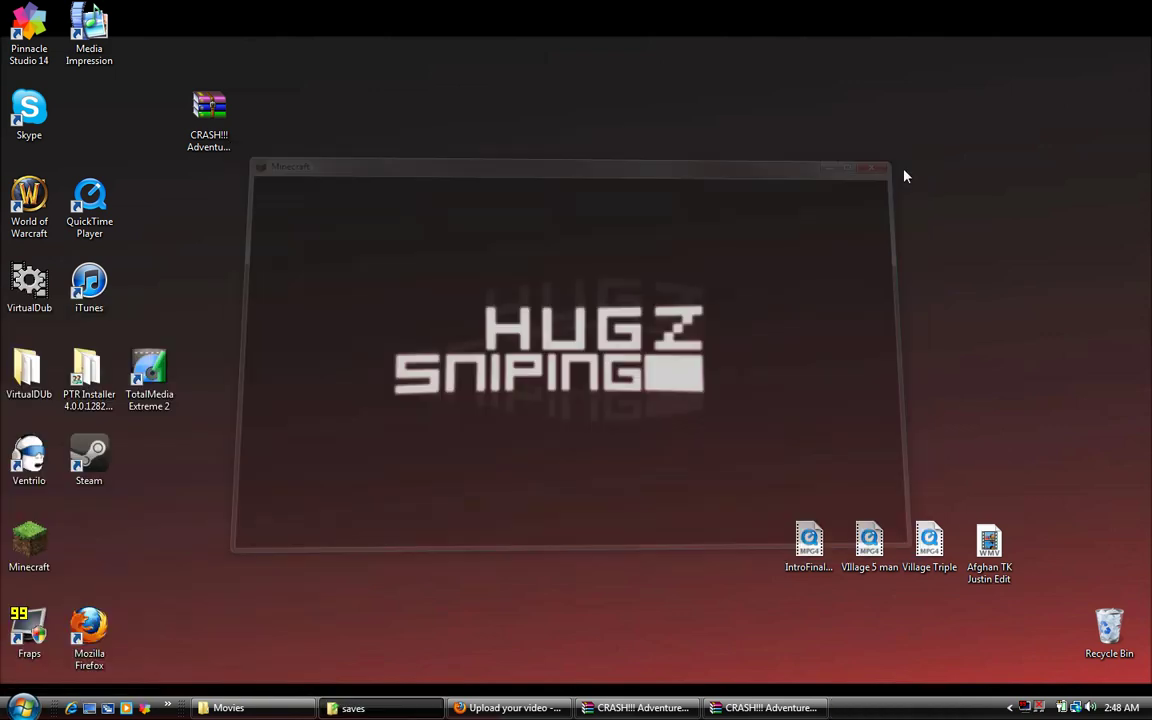